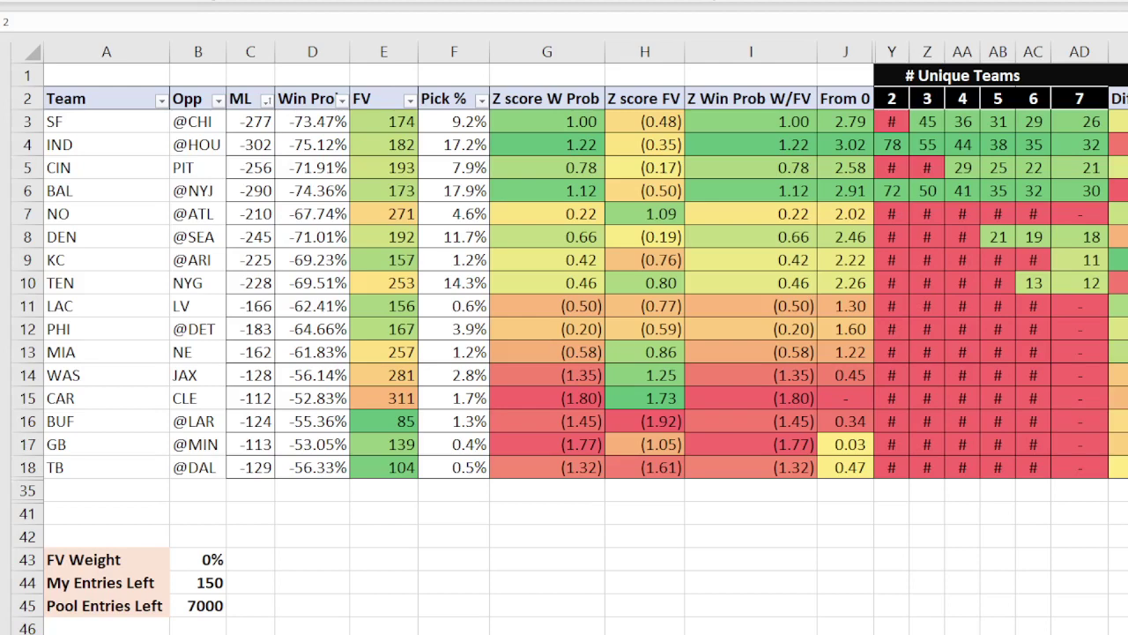
# Step: Check the moneyline for IND in the ML column and browse the NFL Week 1 matchup odds in the betting odds app
pyautogui.click(247, 146)
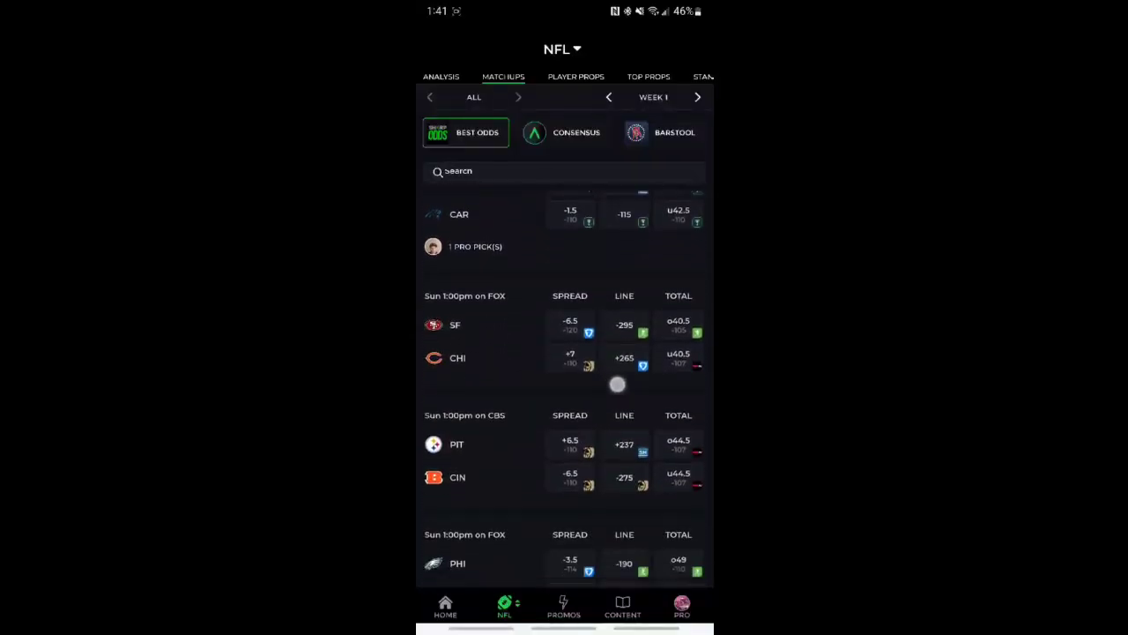
pyautogui.scroll(-5, 604, 426)
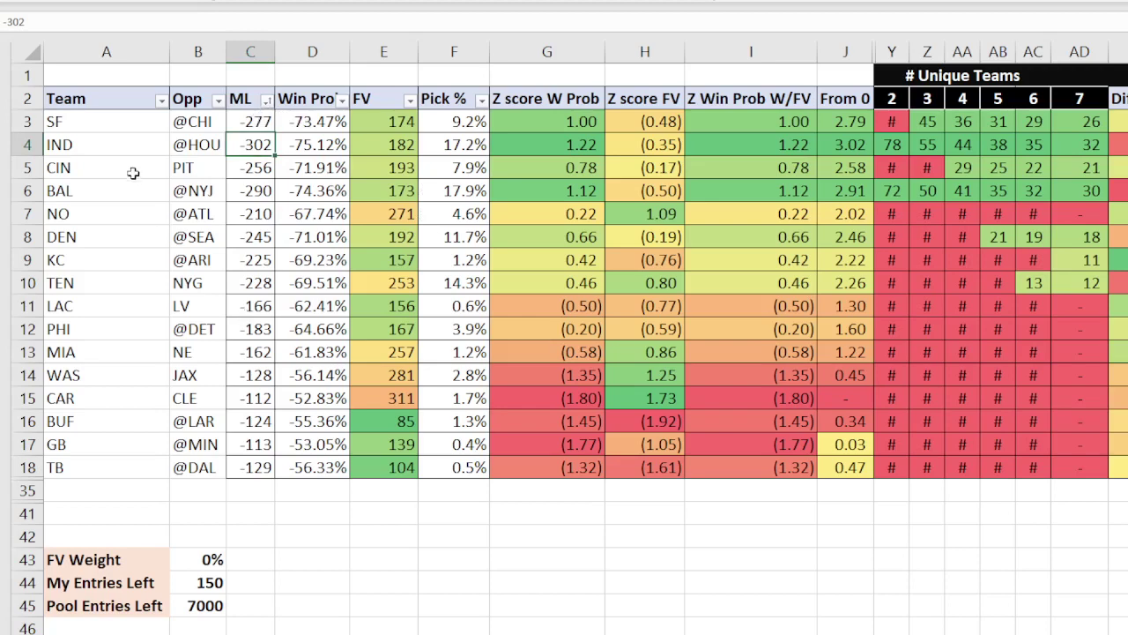
# Step: Examine the FV column and its lookup formulas for SF, BUF, CAR, WAS and NO
pyautogui.click(392, 124)
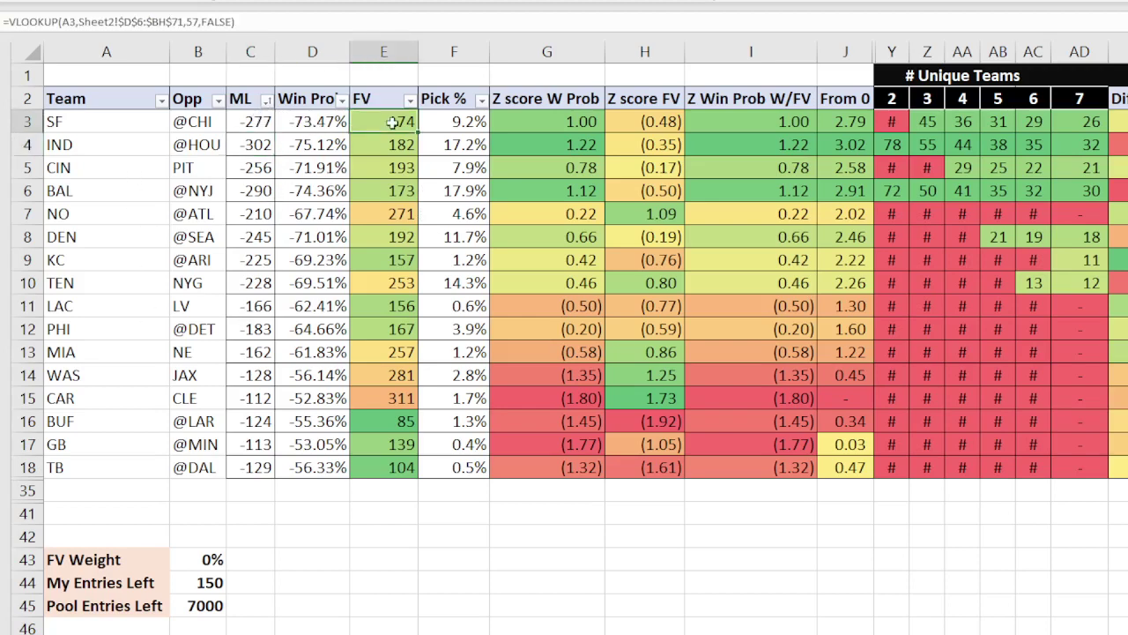
pyautogui.click(375, 100)
pyautogui.click(389, 124)
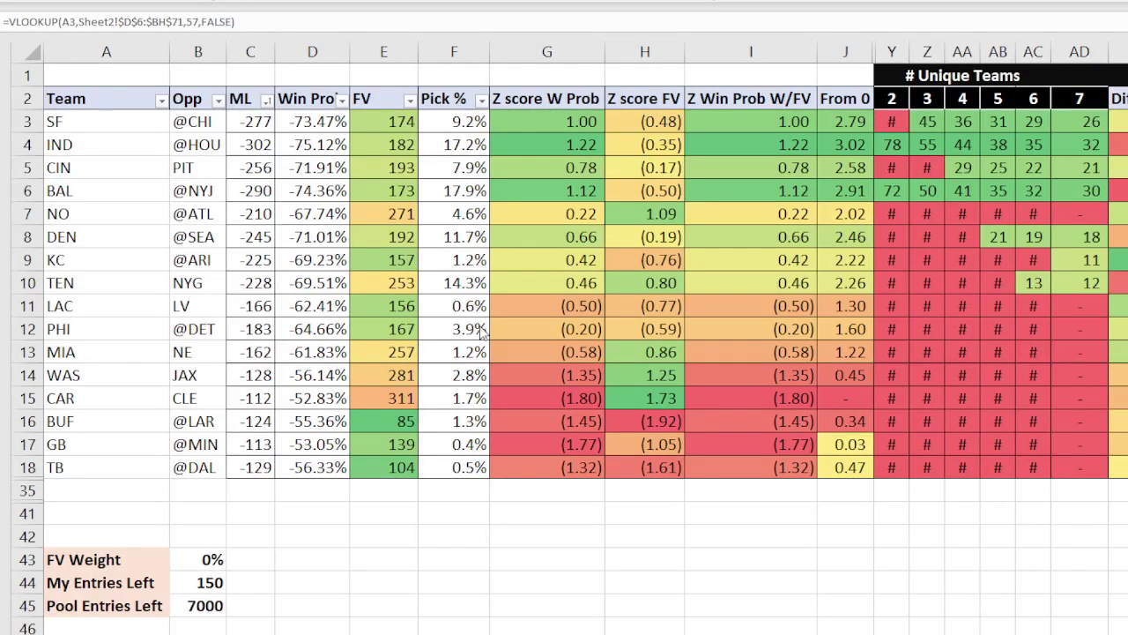
pyautogui.click(407, 122)
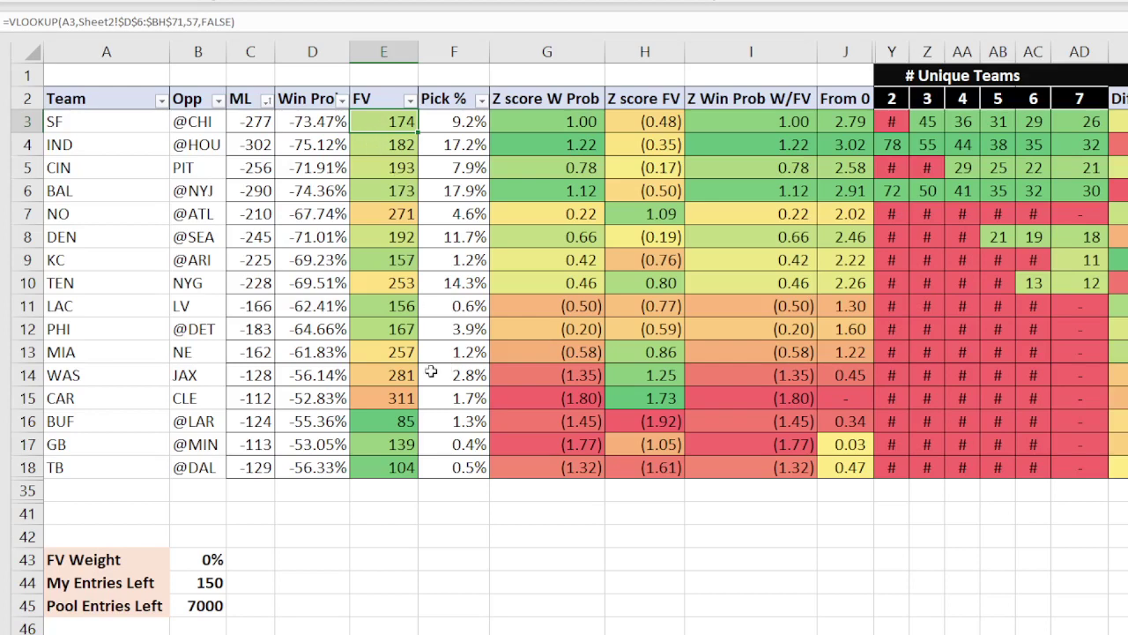
pyautogui.click(399, 421)
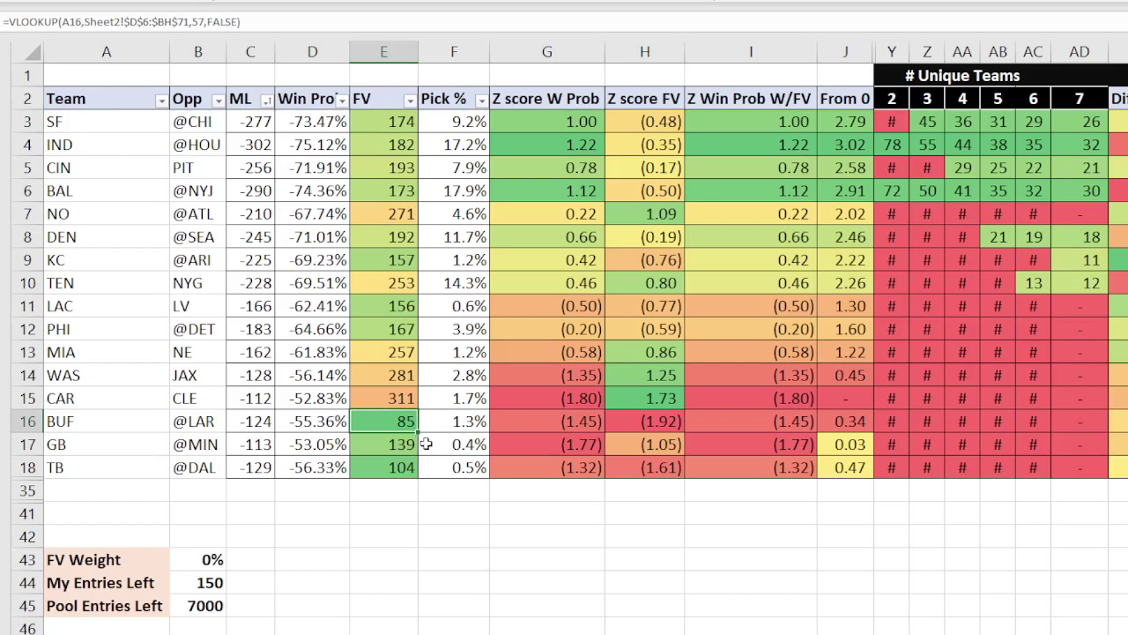
pyautogui.click(404, 396)
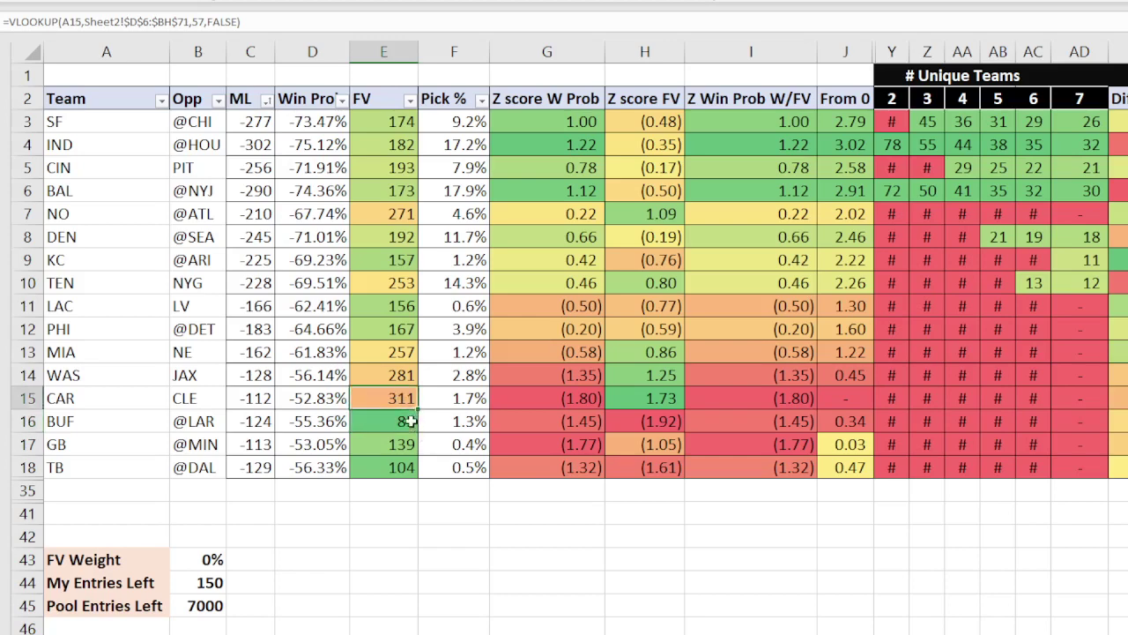
pyautogui.click(406, 377)
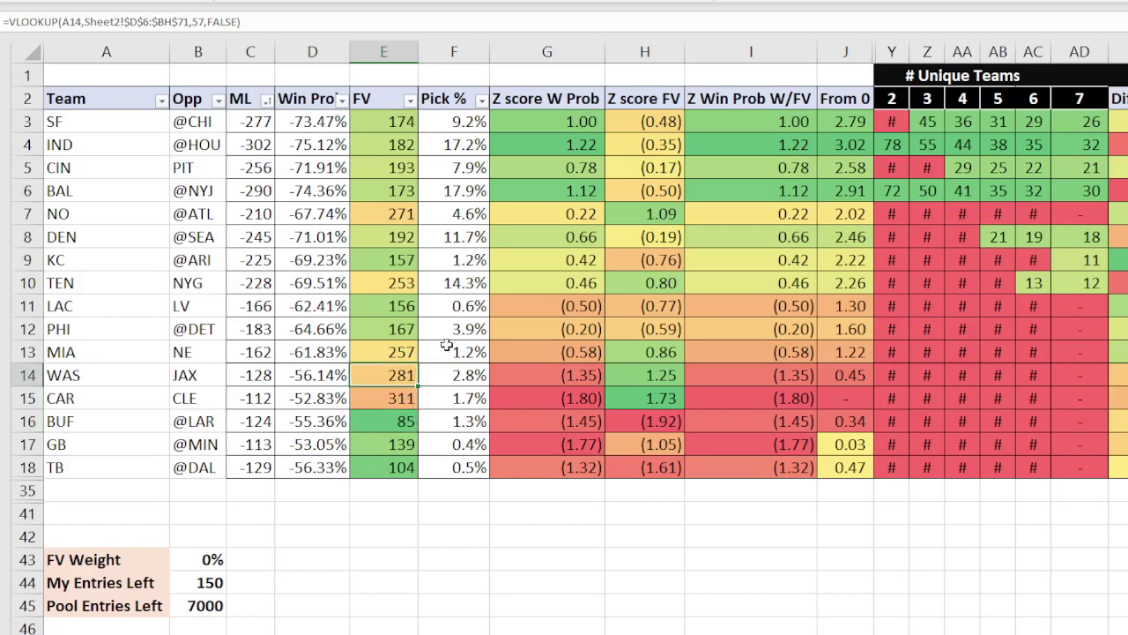
pyautogui.click(402, 214)
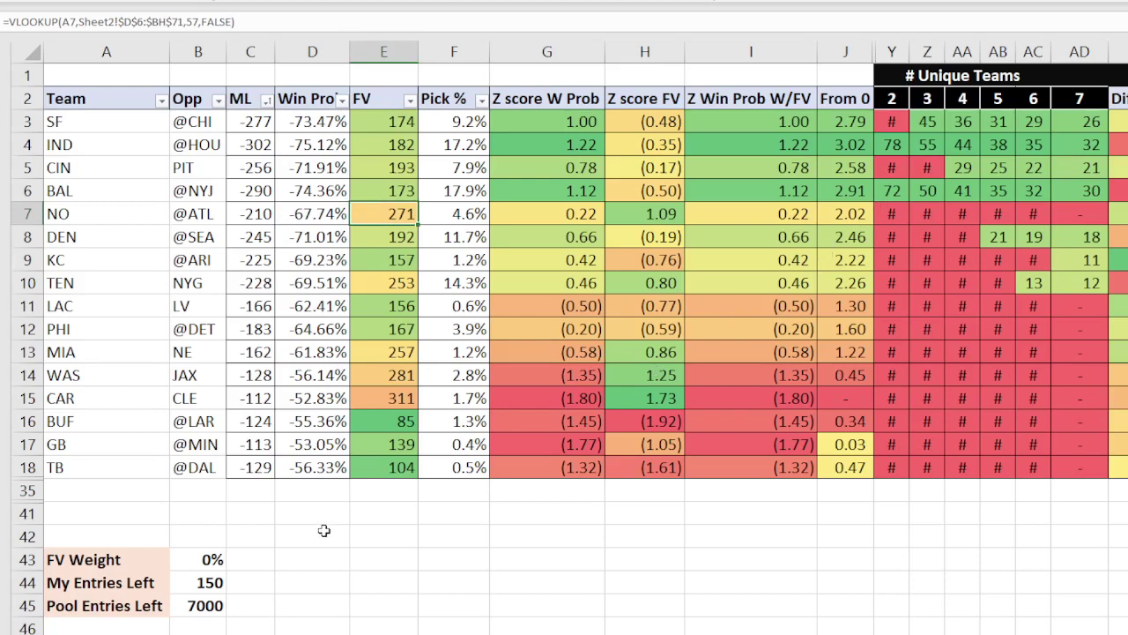
# Step: Inspect the FV Weight input and the Z score W Prob formulas for SF and IND alongside the win probabilities
pyautogui.click(208, 561)
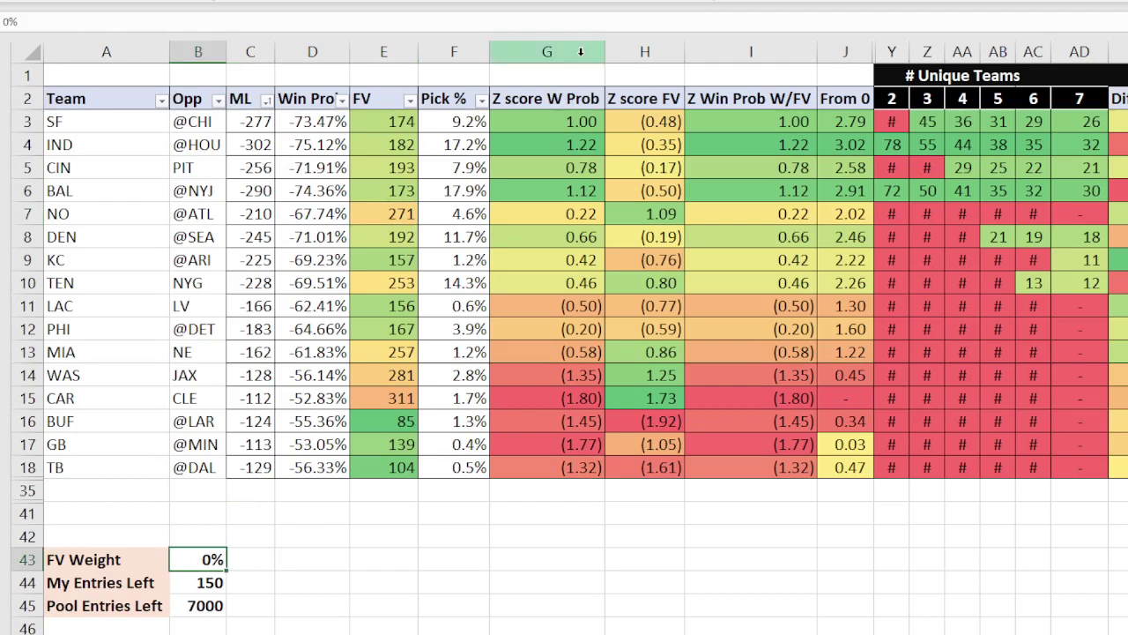
pyautogui.click(566, 97)
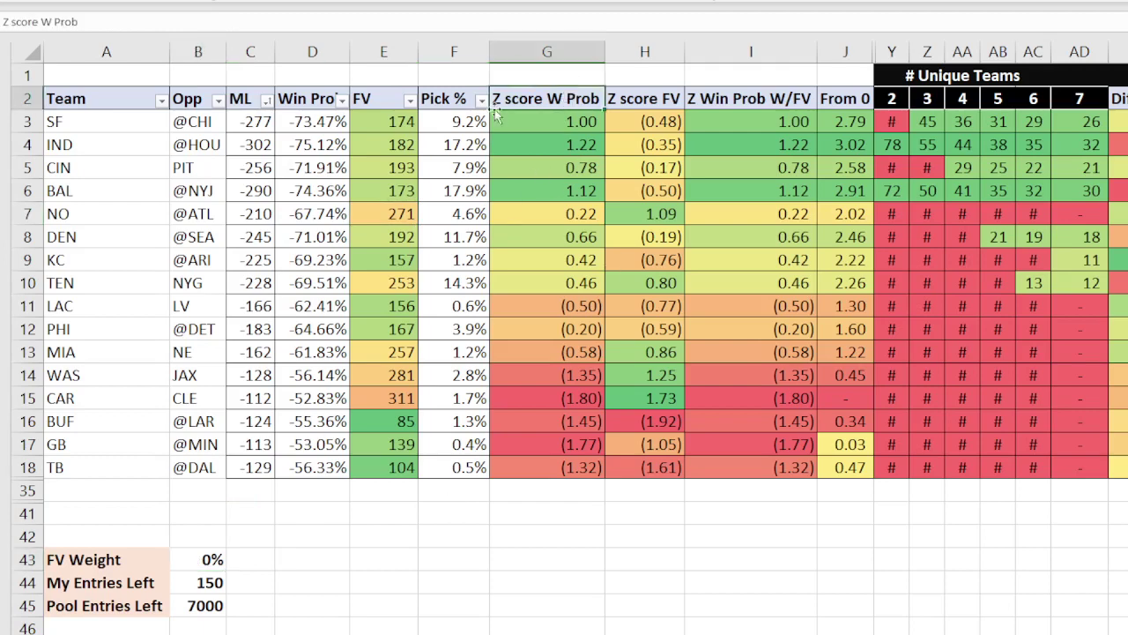
pyautogui.click(441, 95)
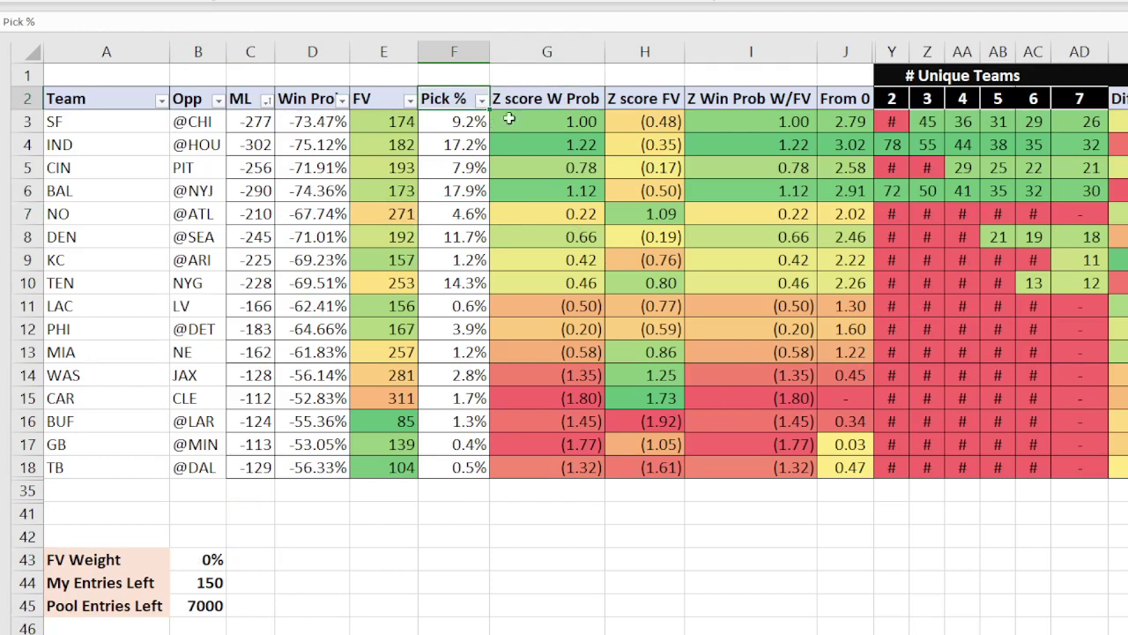
pyautogui.click(538, 98)
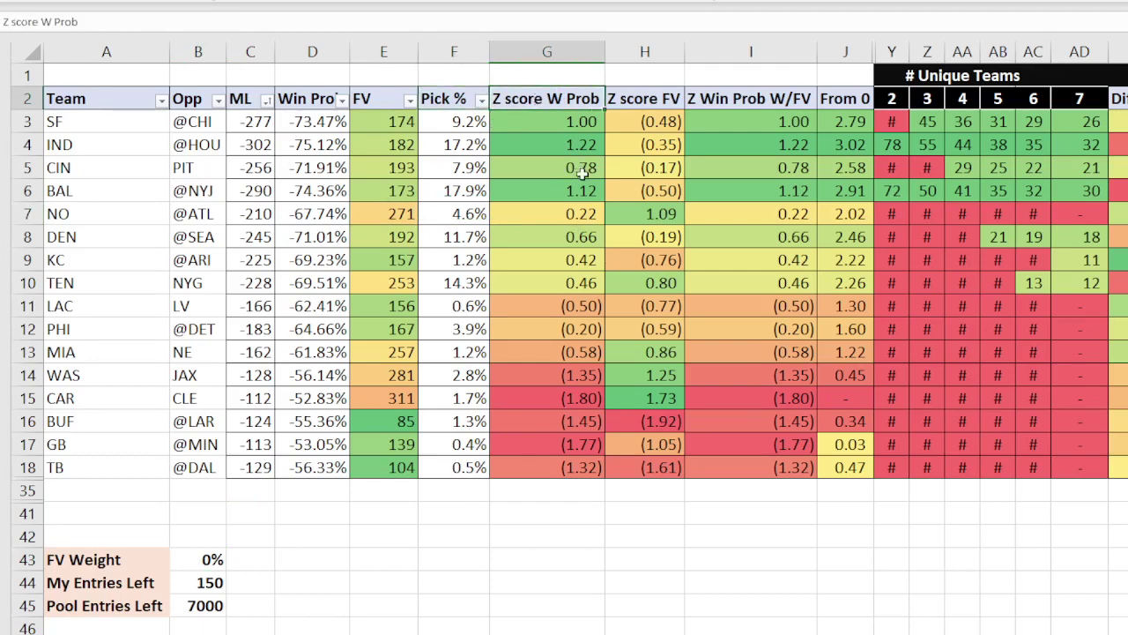
pyautogui.click(568, 124)
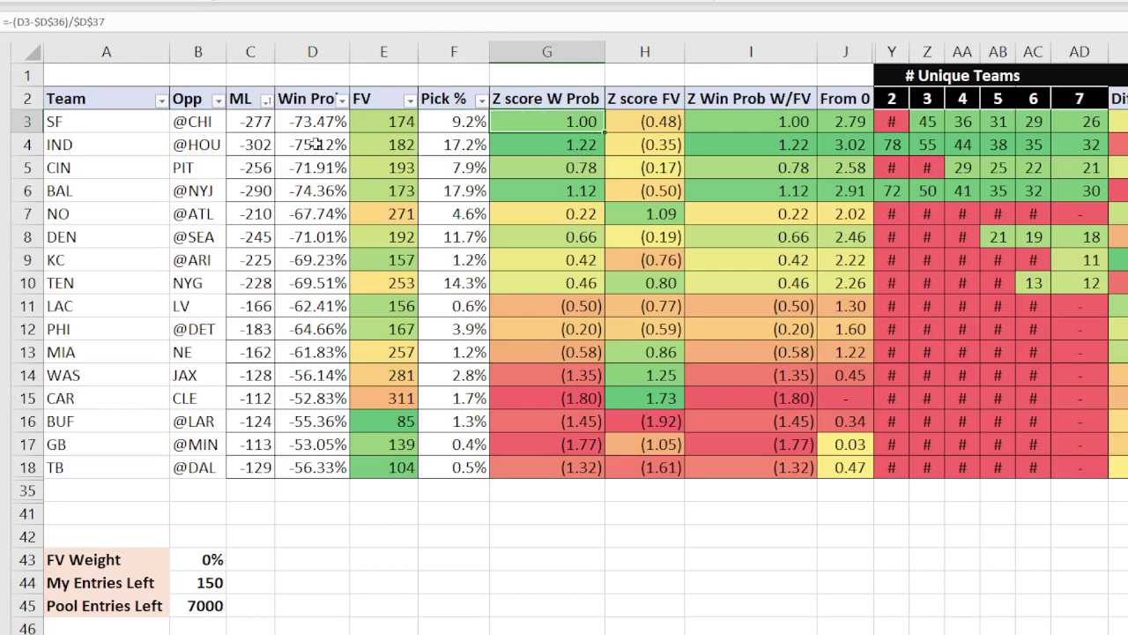
pyautogui.moveTo(299, 132); pyautogui.dragTo(320, 253)
pyautogui.click(575, 146)
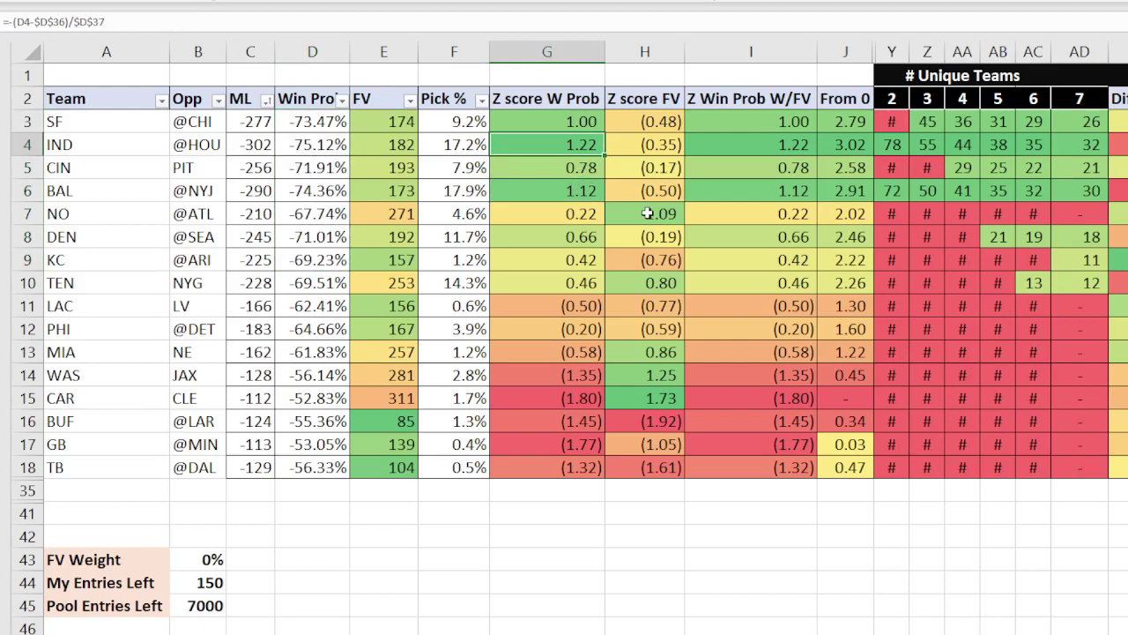
# Step: Compare CAR's FV with its Z score FV formula, and inspect CIN's combined Z Win Prob W/FV formula
pyautogui.click(663, 104)
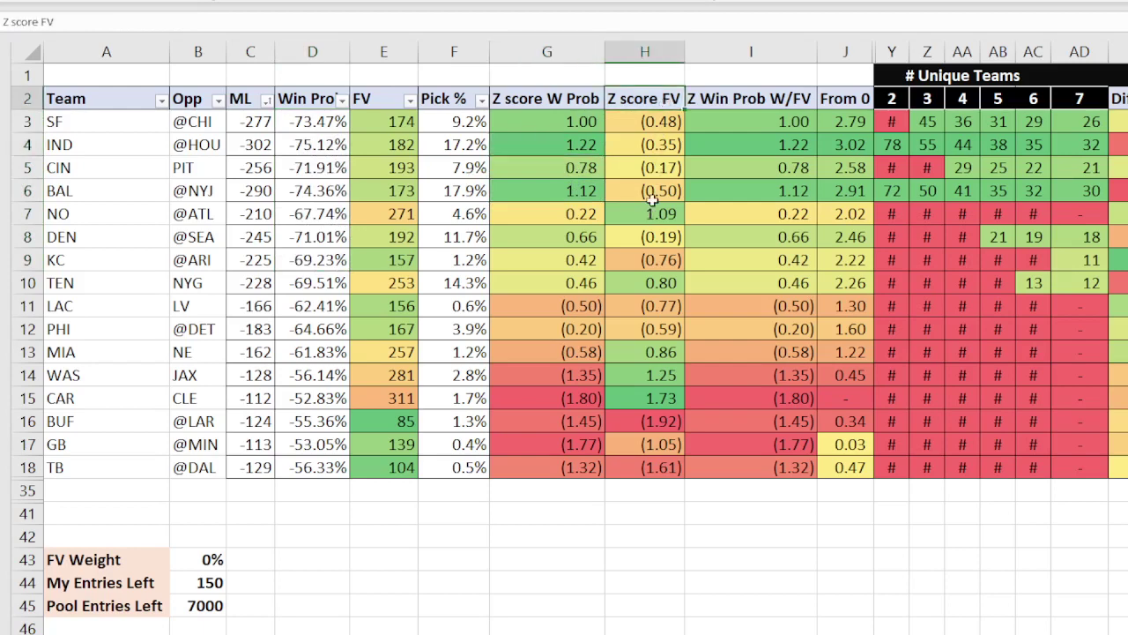
pyautogui.click(637, 401)
pyautogui.click(394, 399)
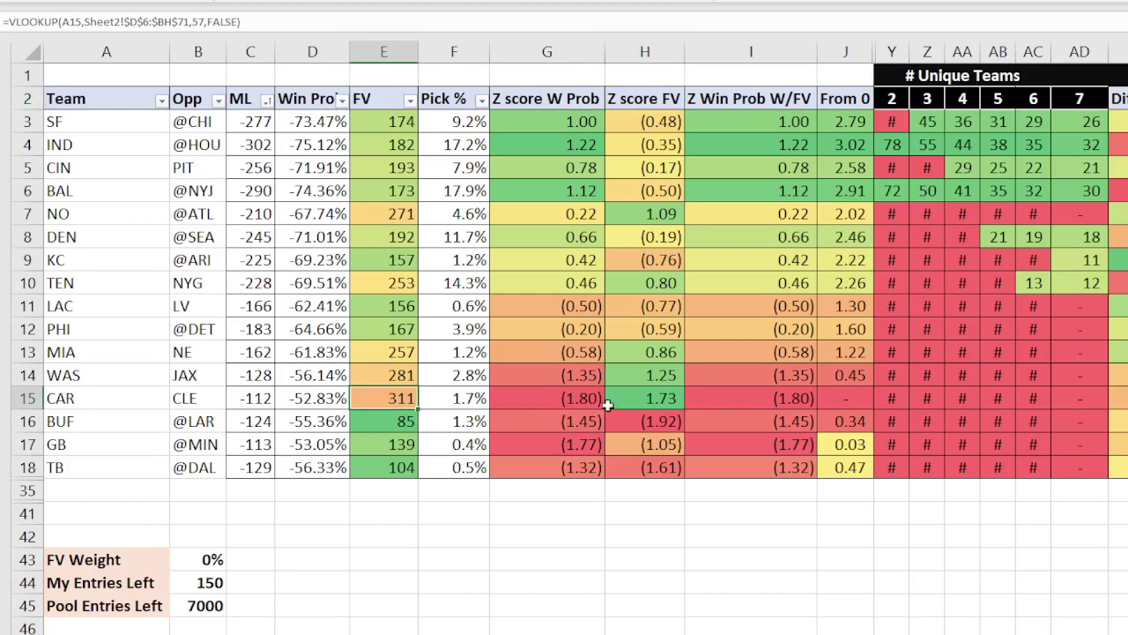
pyautogui.click(640, 402)
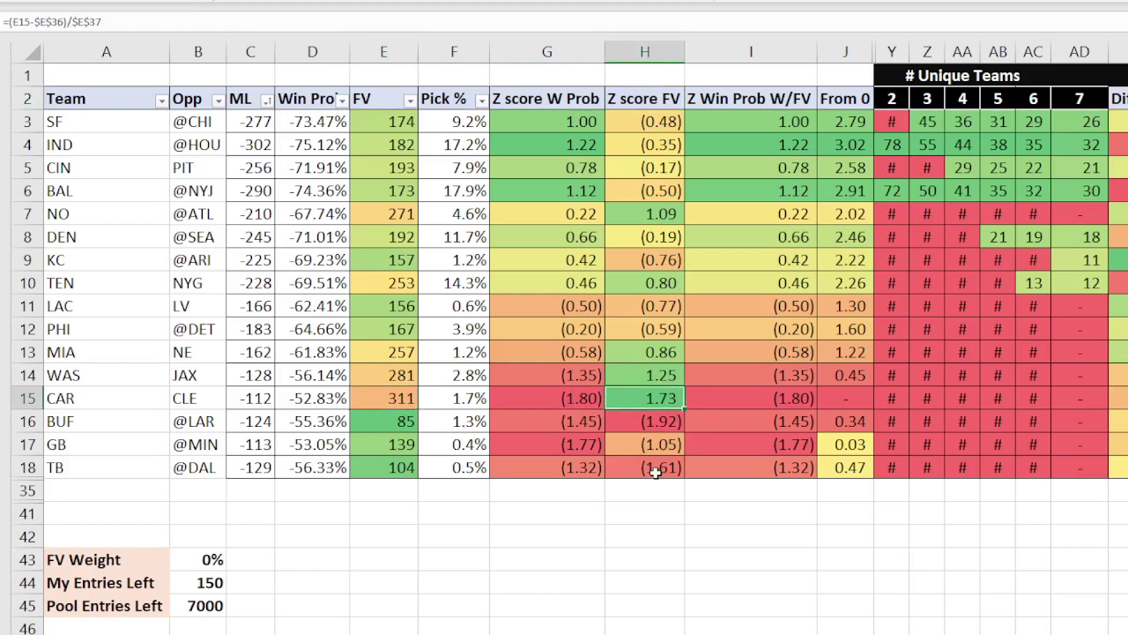
pyautogui.click(373, 397)
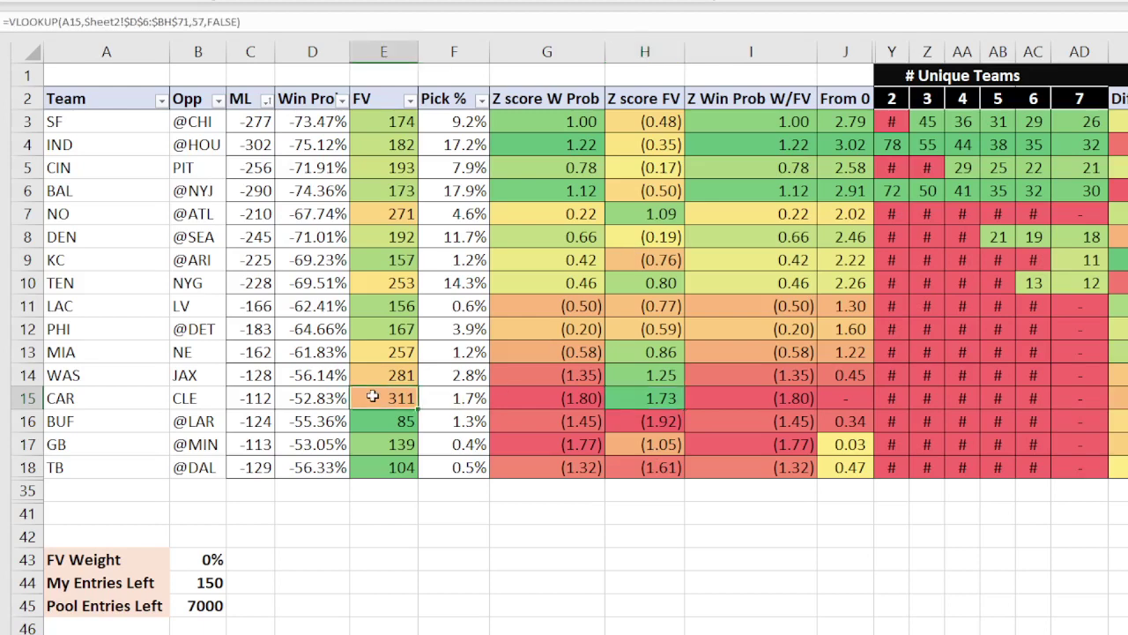
pyautogui.click(648, 401)
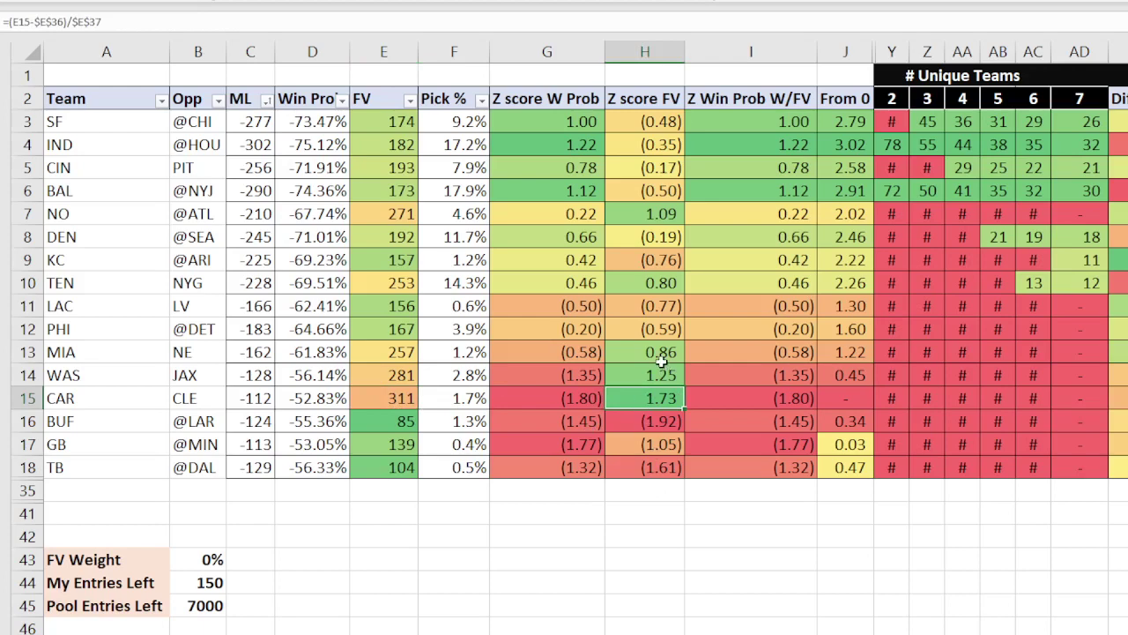
pyautogui.click(401, 399)
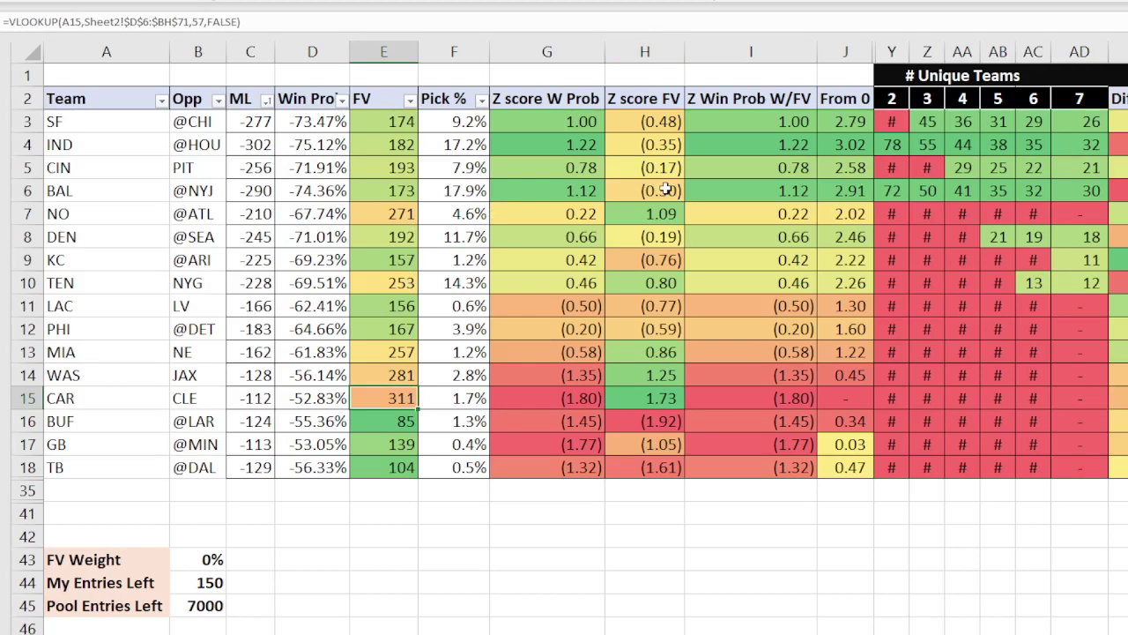
pyautogui.click(760, 175)
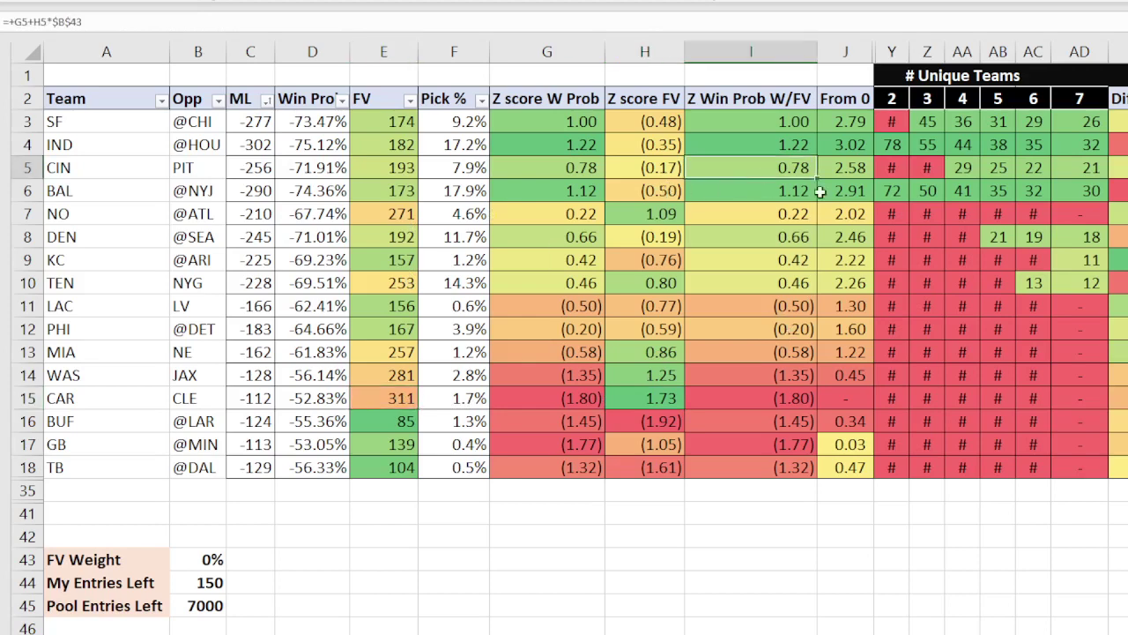
# Step: Review the # Unique Teams table, its seven-team column, and the My Entries Left and Pool Entries Left inputs
pyautogui.click(900, 79)
pyautogui.moveTo(900, 78); pyautogui.dragTo(1068, 467)
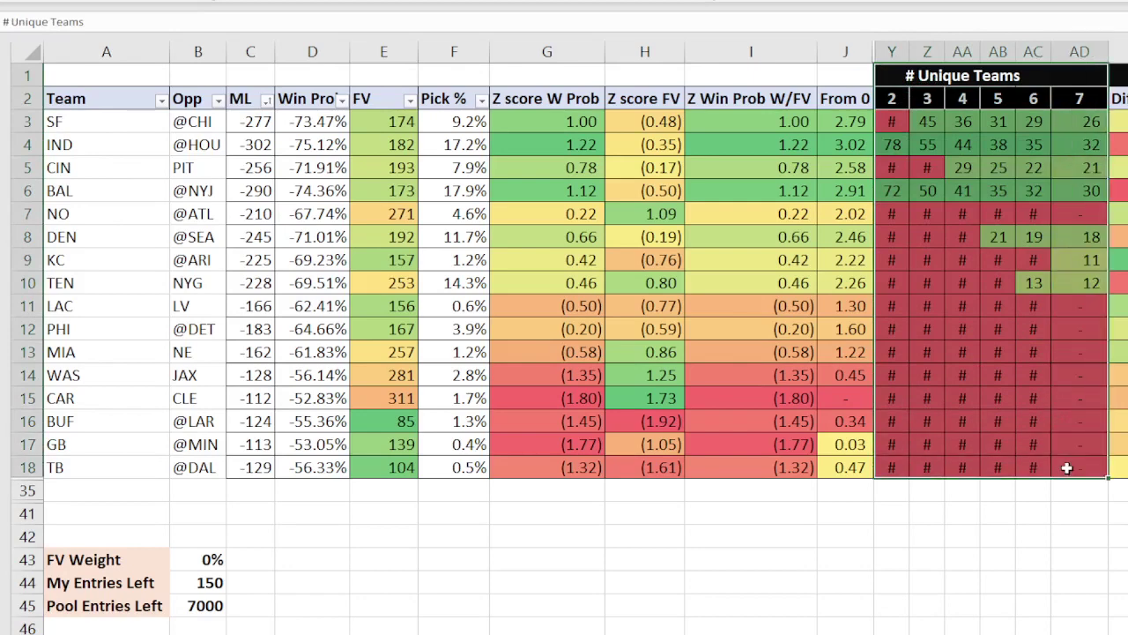
pyautogui.click(1079, 98)
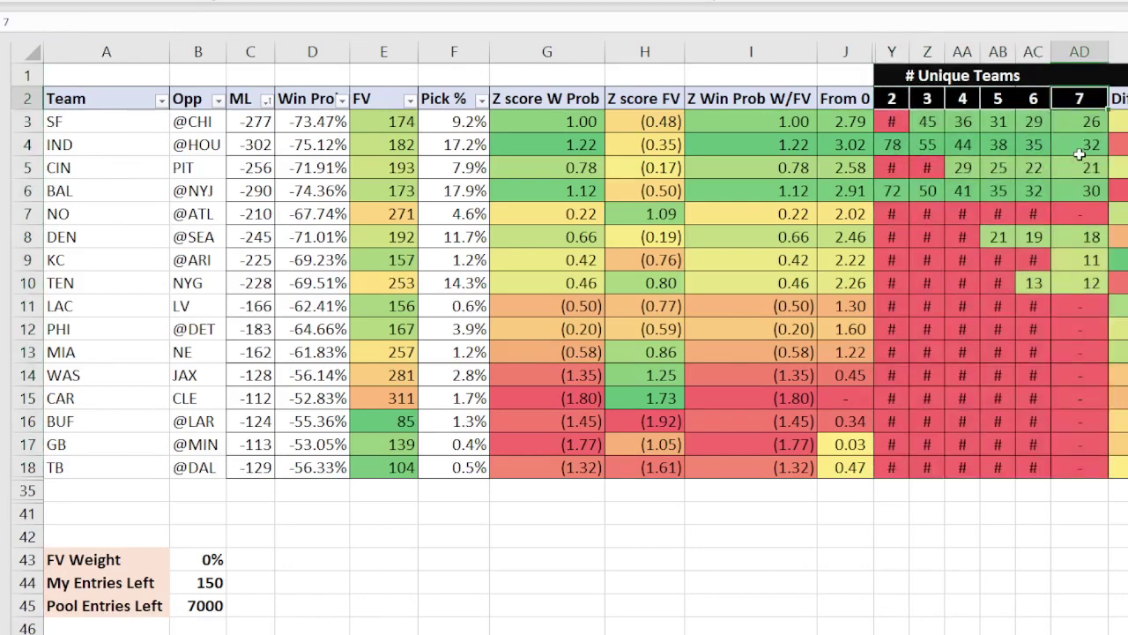
pyautogui.click(199, 585)
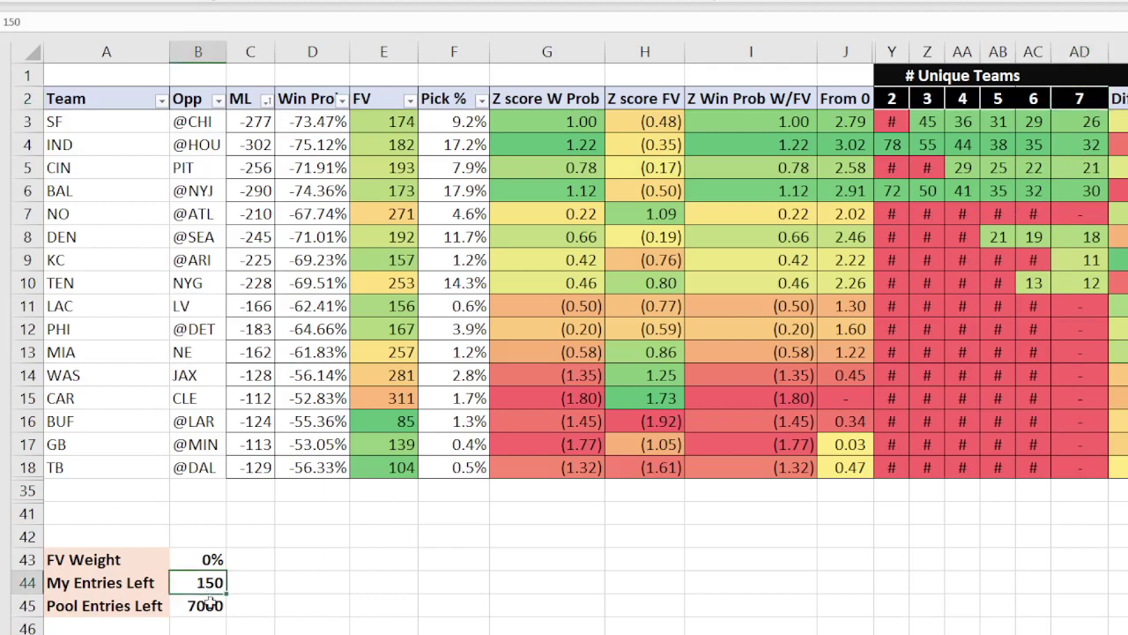
pyautogui.click(210, 602)
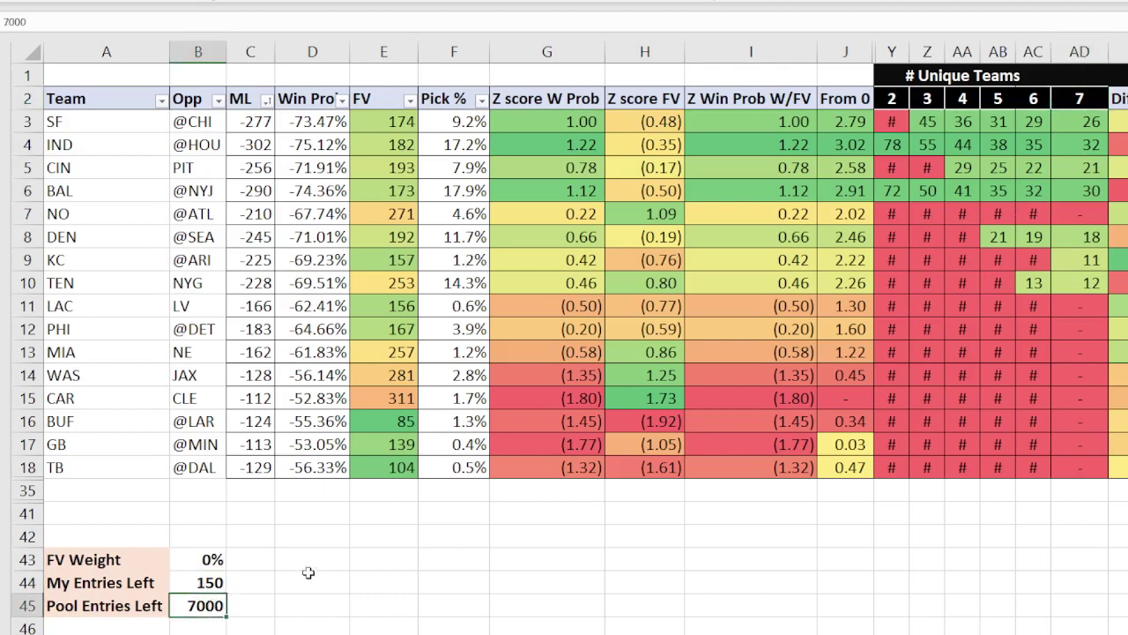
pyautogui.click(210, 583)
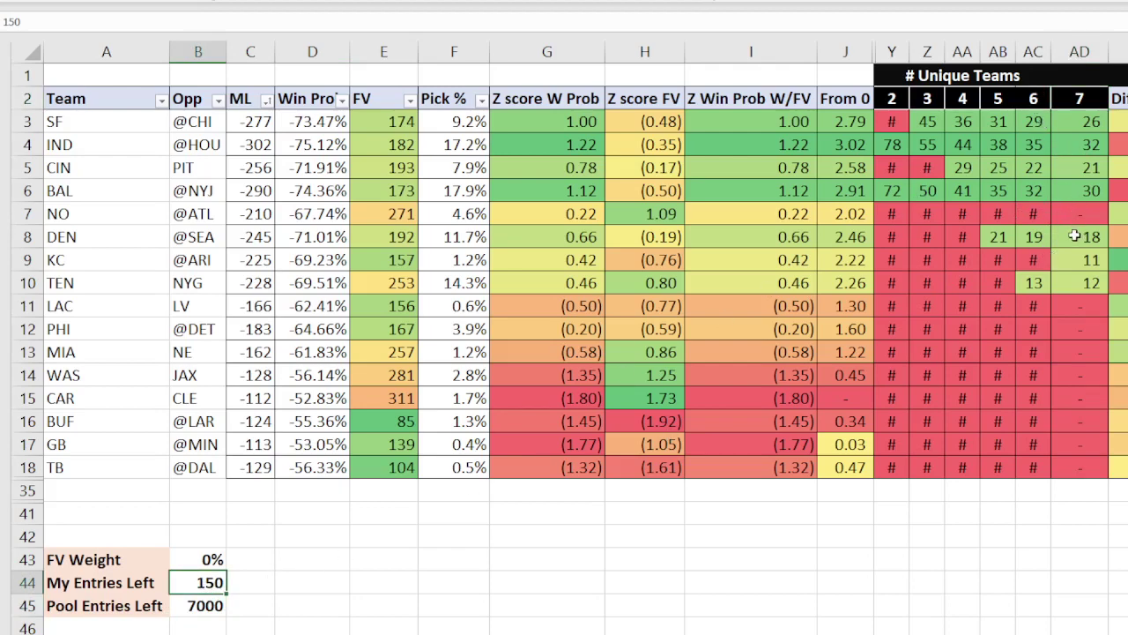
# Step: Set the FV Weight to 100%
pyautogui.click(182, 565)
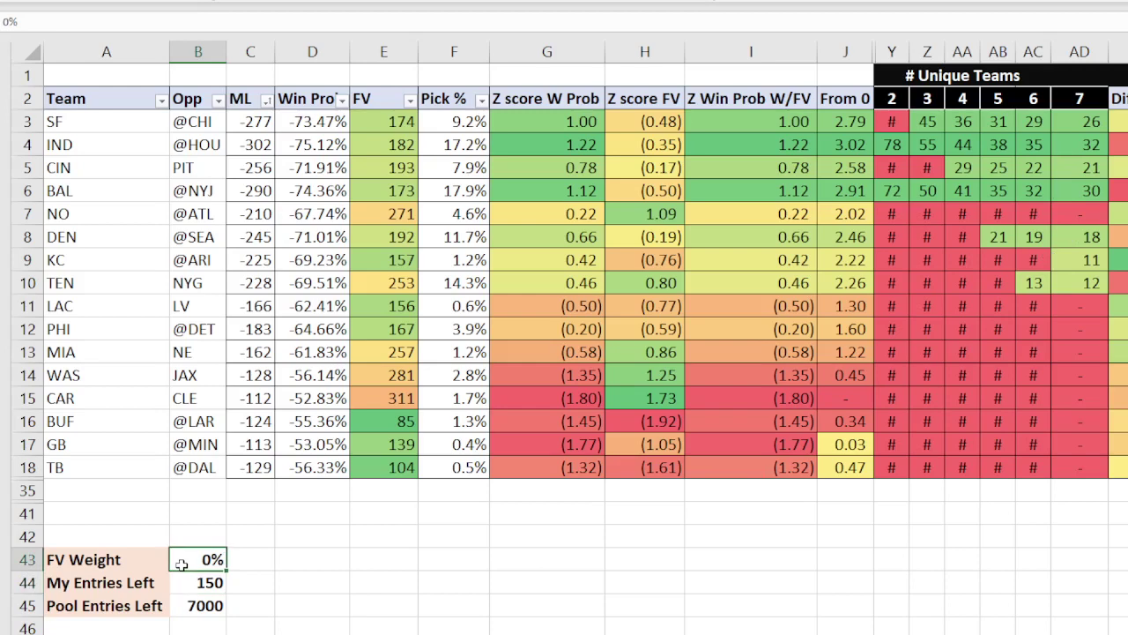
pyautogui.write('100')
pyautogui.press('Return')
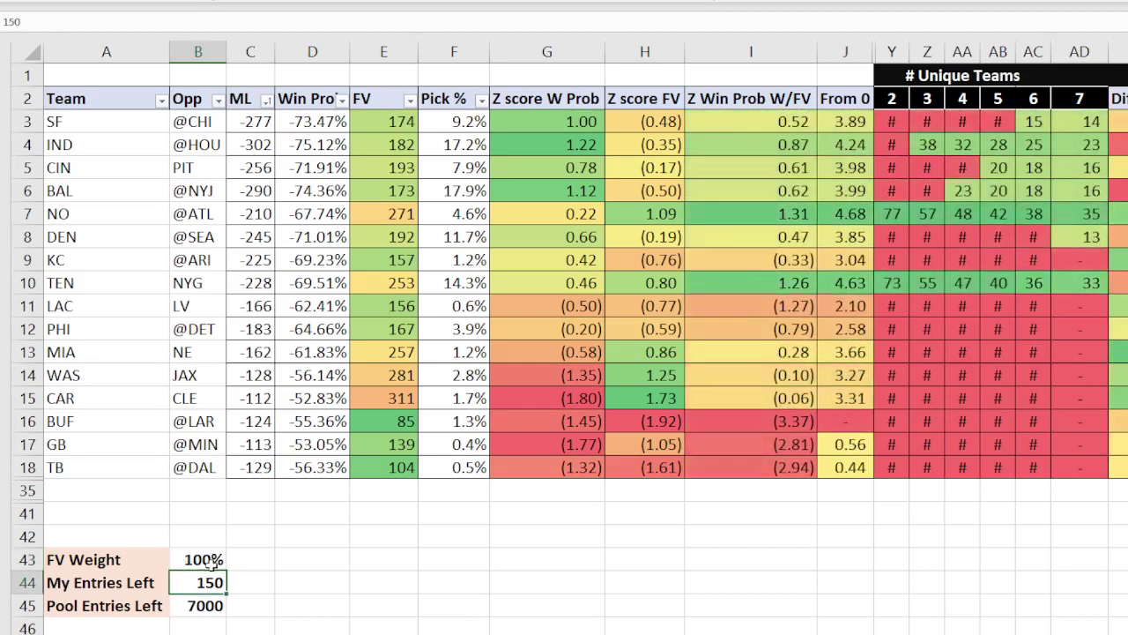
# Step: Raise the FV Weight to 200%
pyautogui.click(202, 561)
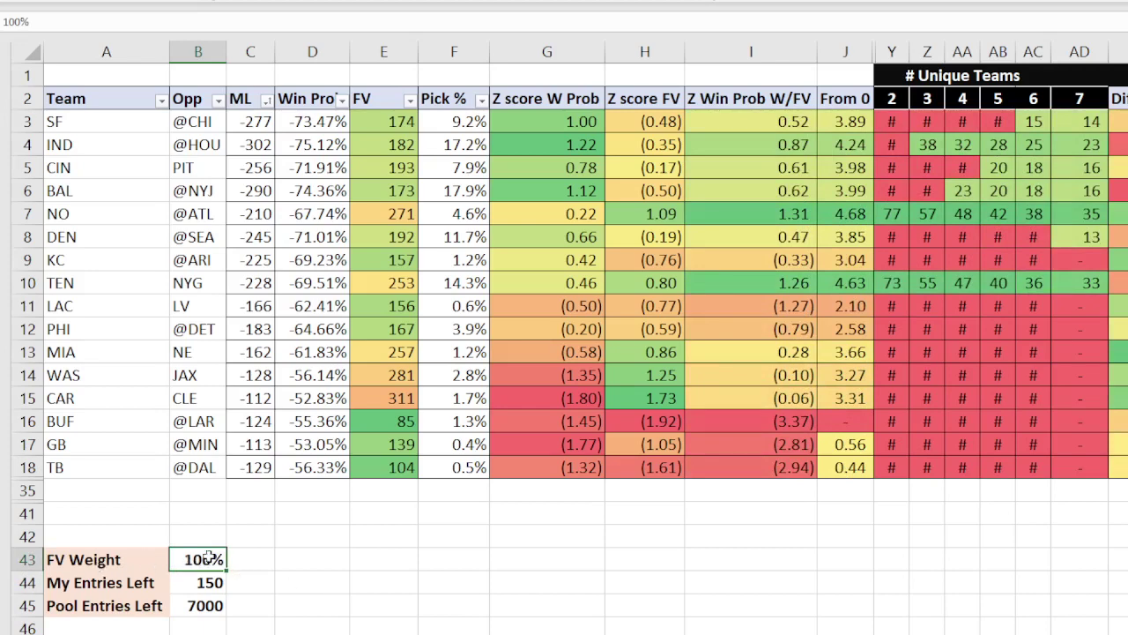
pyautogui.write('200')
pyautogui.press('Return')
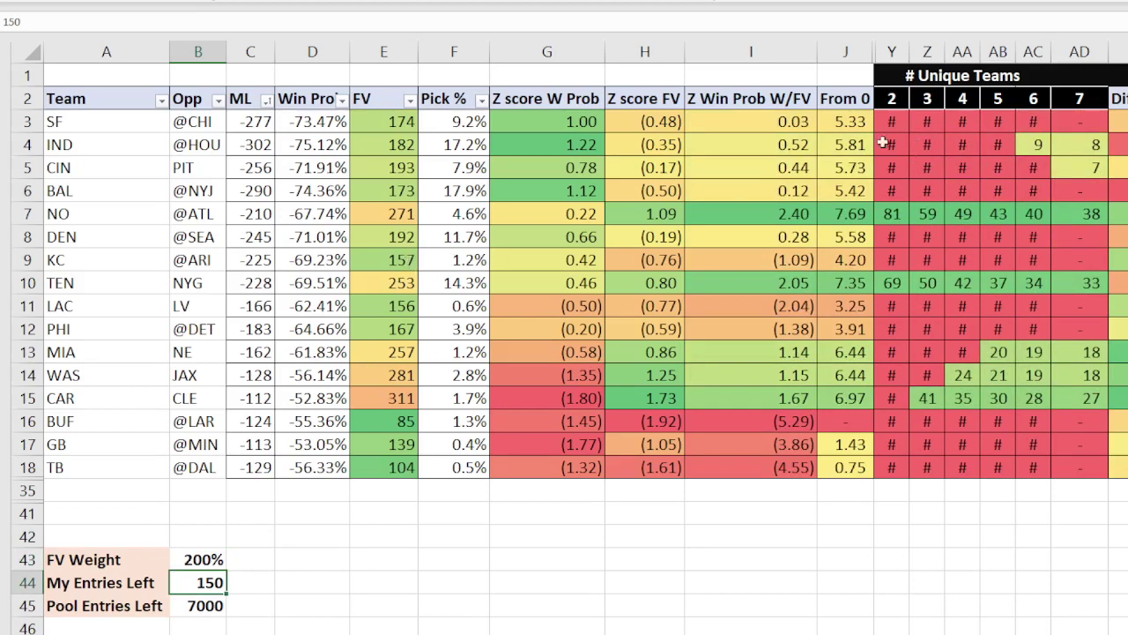
# Step: Check CAR's FV and the seven-team entry allocations for CAR, NO and TEN
pyautogui.click(395, 148)
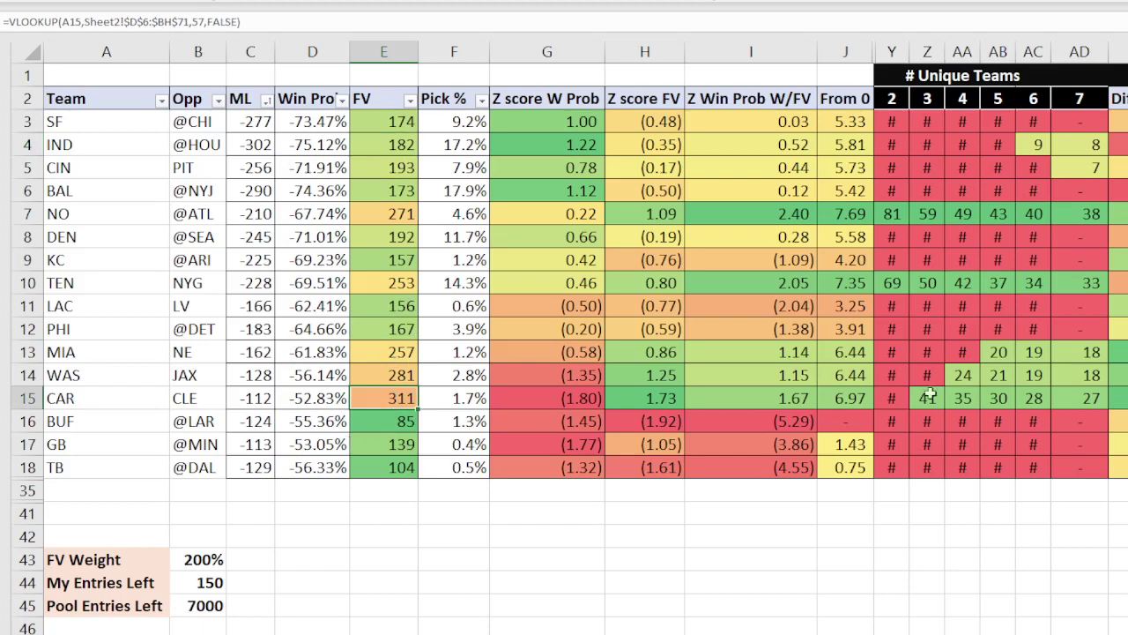
pyautogui.click(1090, 396)
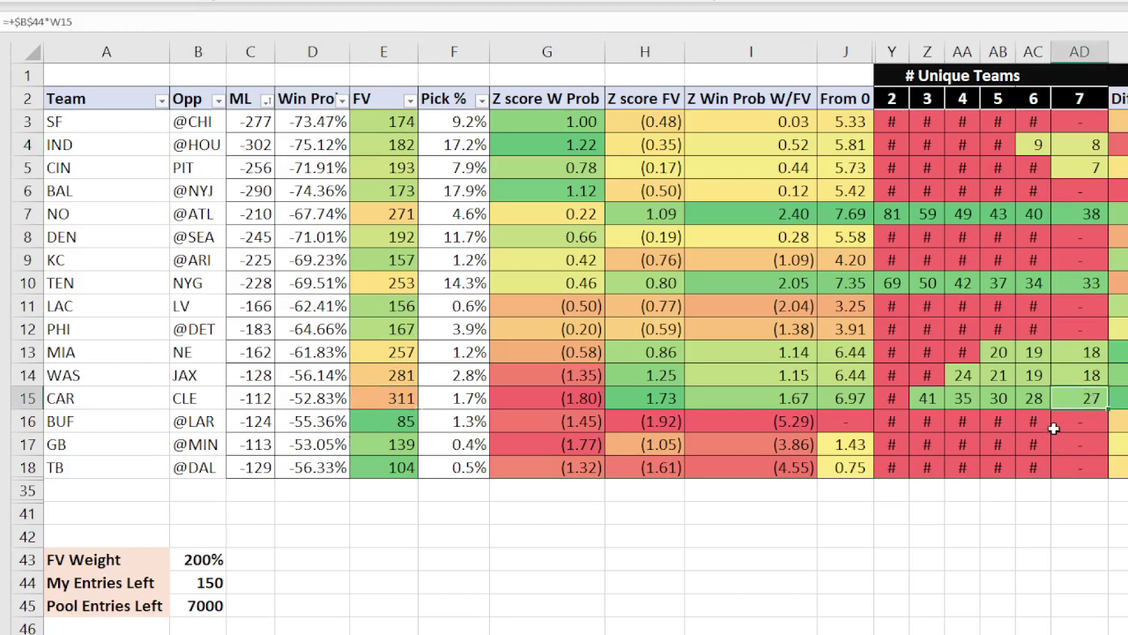
pyautogui.click(1086, 216)
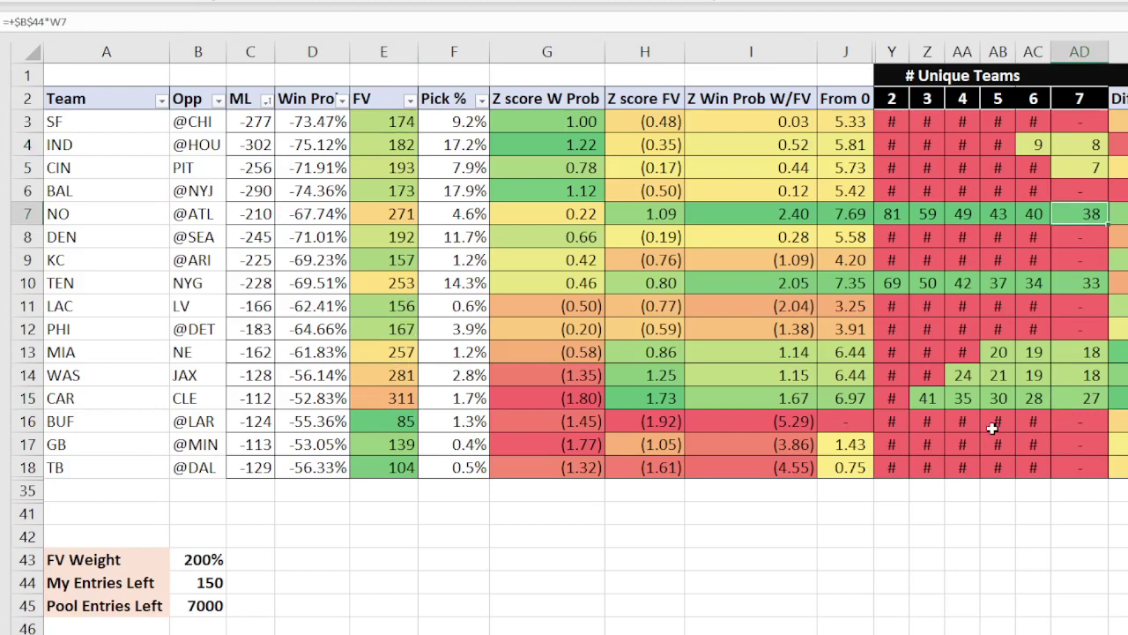
pyautogui.click(1067, 282)
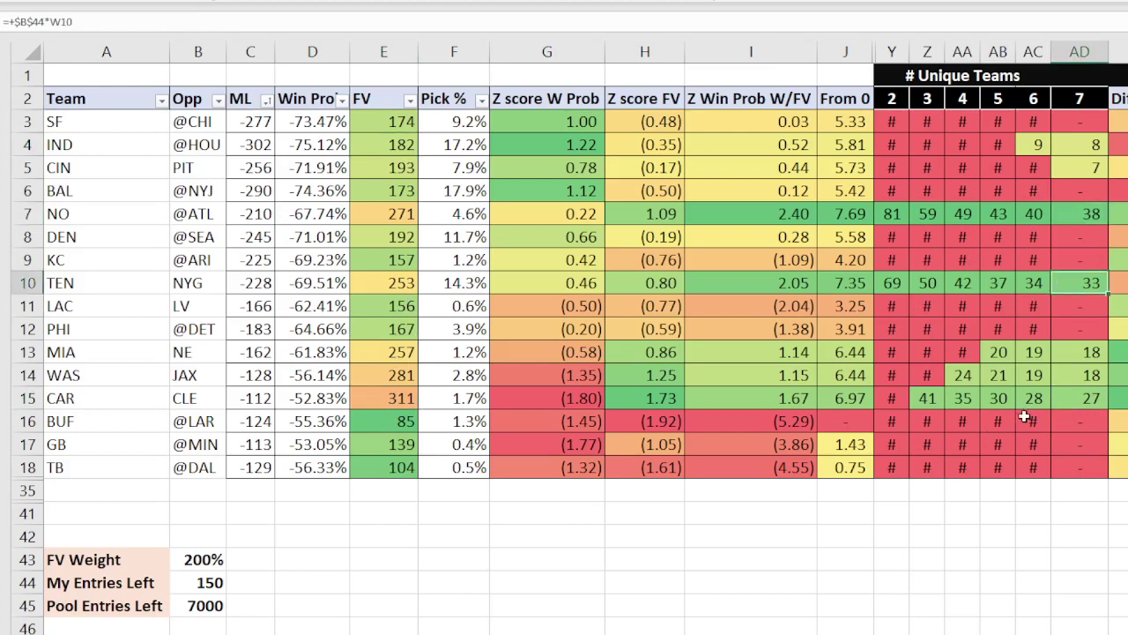
# Step: Set the FV Weight to 0%
pyautogui.click(185, 560)
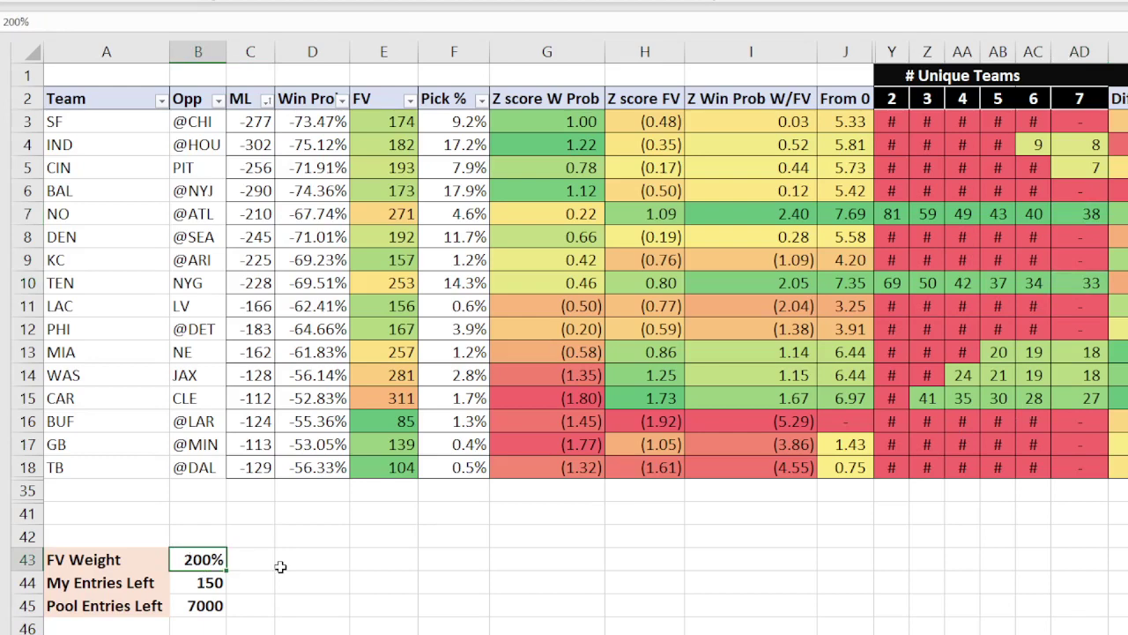
pyautogui.write('0')
pyautogui.press('Return')
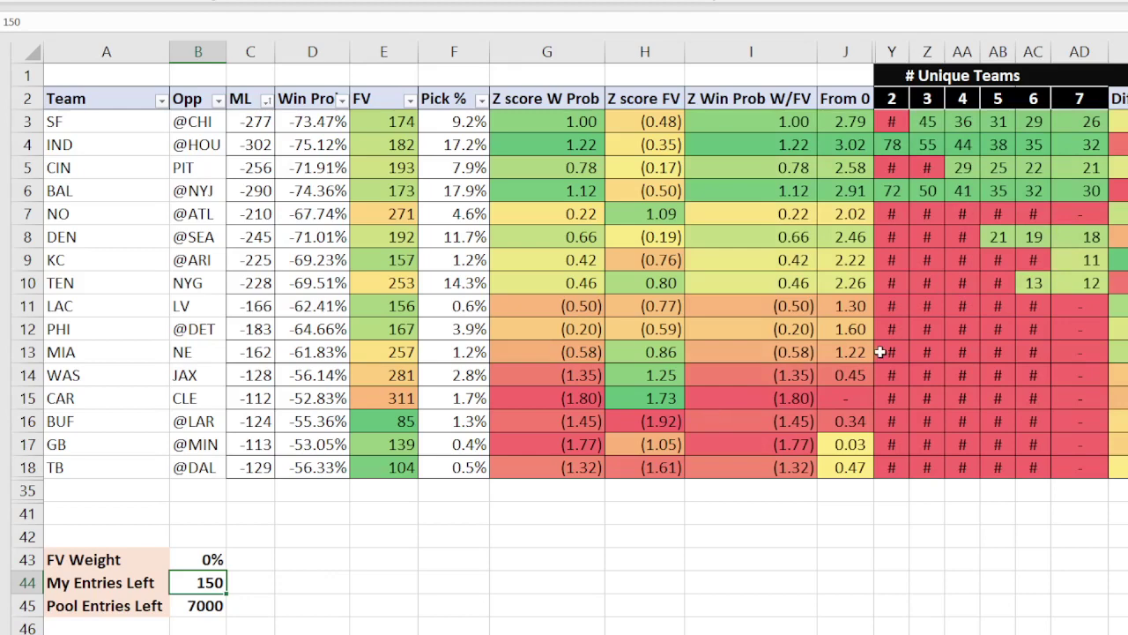
# Step: Check the seven-team entry allocations for NO, IND and SF with future value ignored
pyautogui.click(1060, 216)
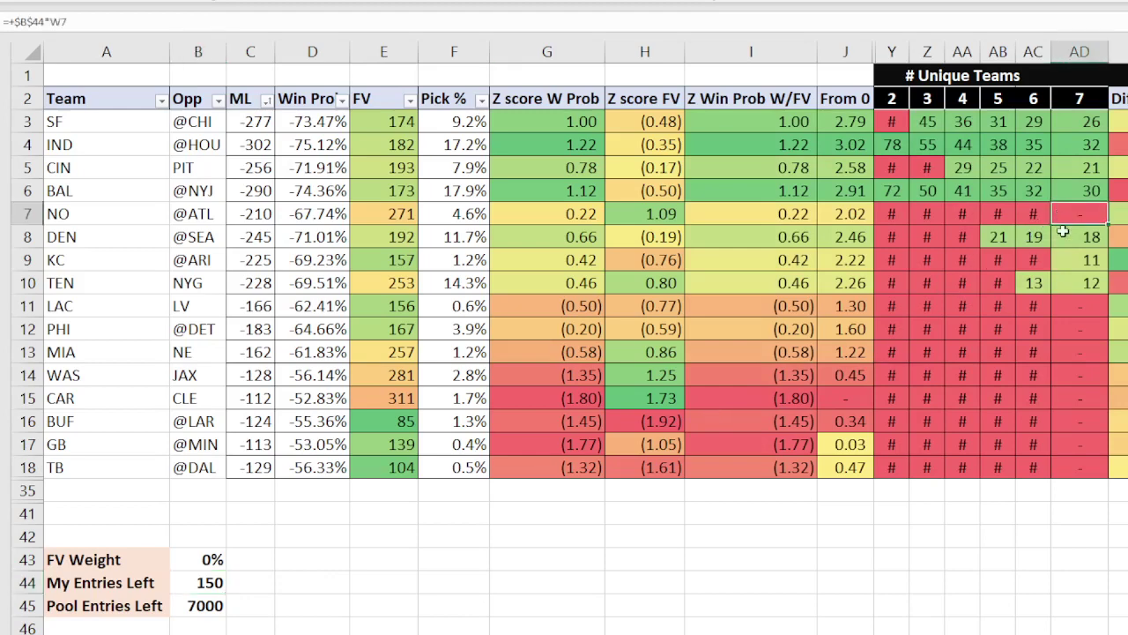
pyautogui.click(1086, 149)
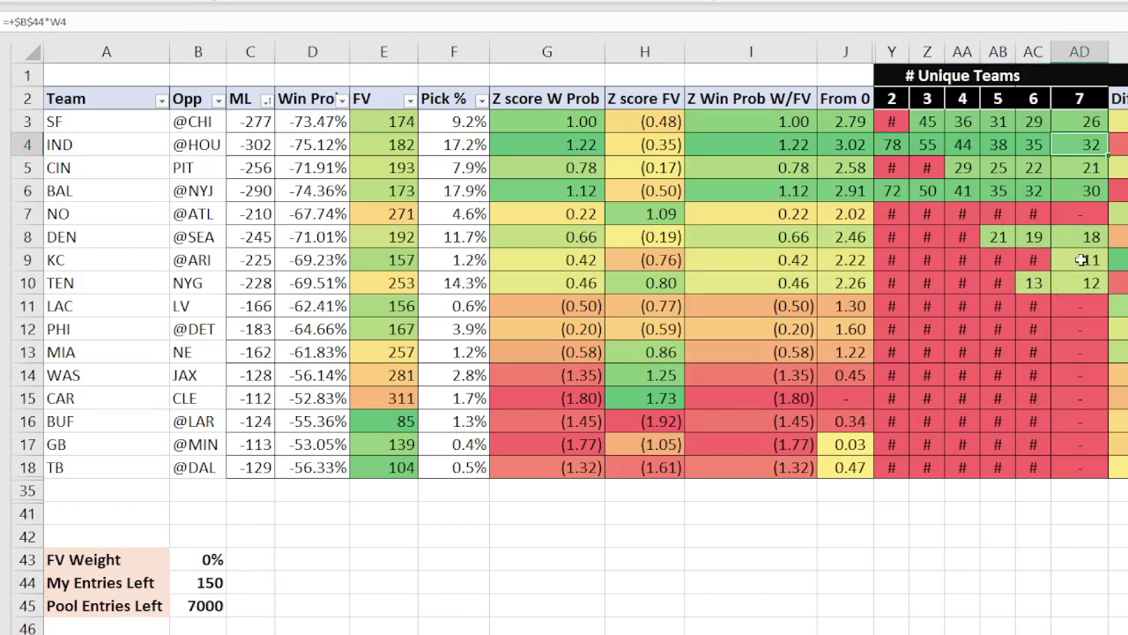
pyautogui.click(1082, 124)
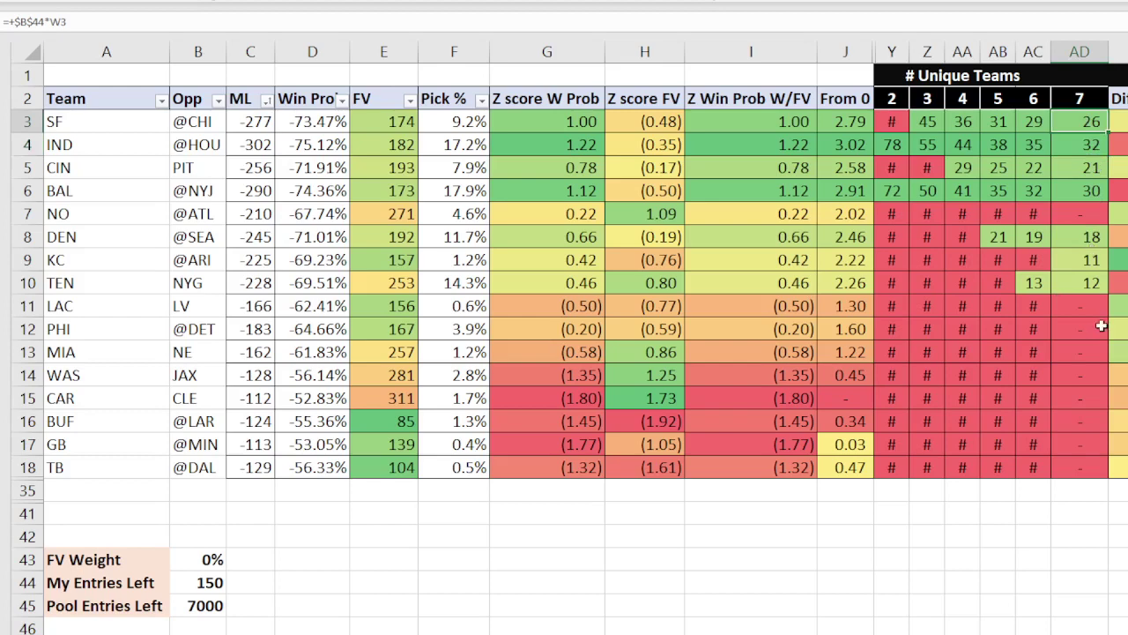
# Step: Return the FV Weight to 100% and lower it to 75%
pyautogui.click(208, 556)
pyautogui.write('100')
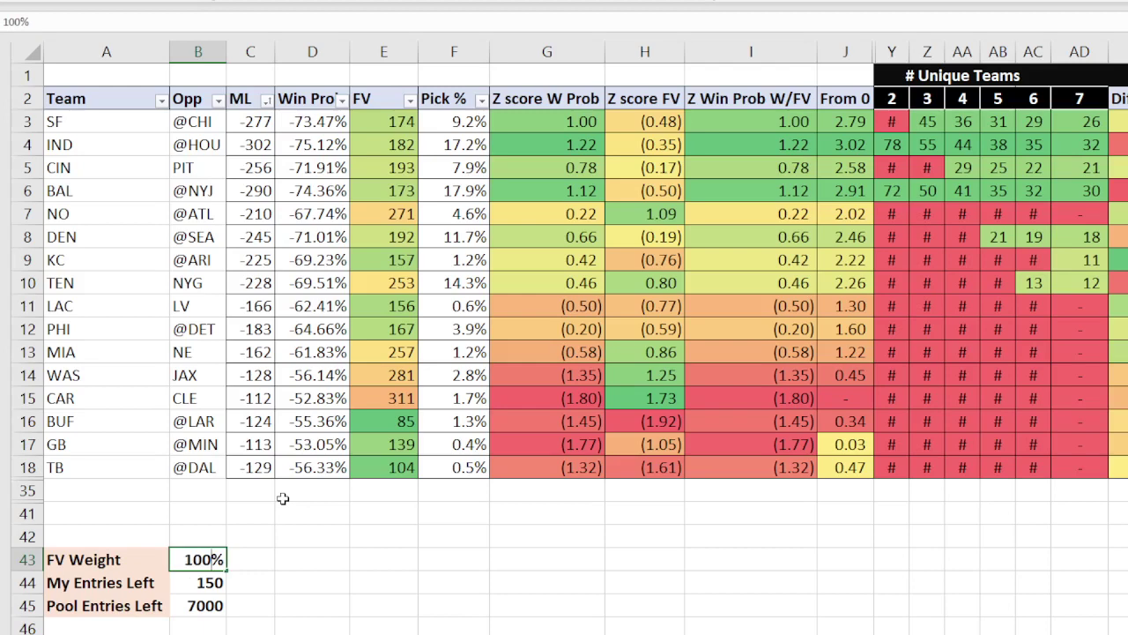
pyautogui.press('Return')
pyautogui.click(189, 557)
pyautogui.write('75')
pyautogui.press('Return')
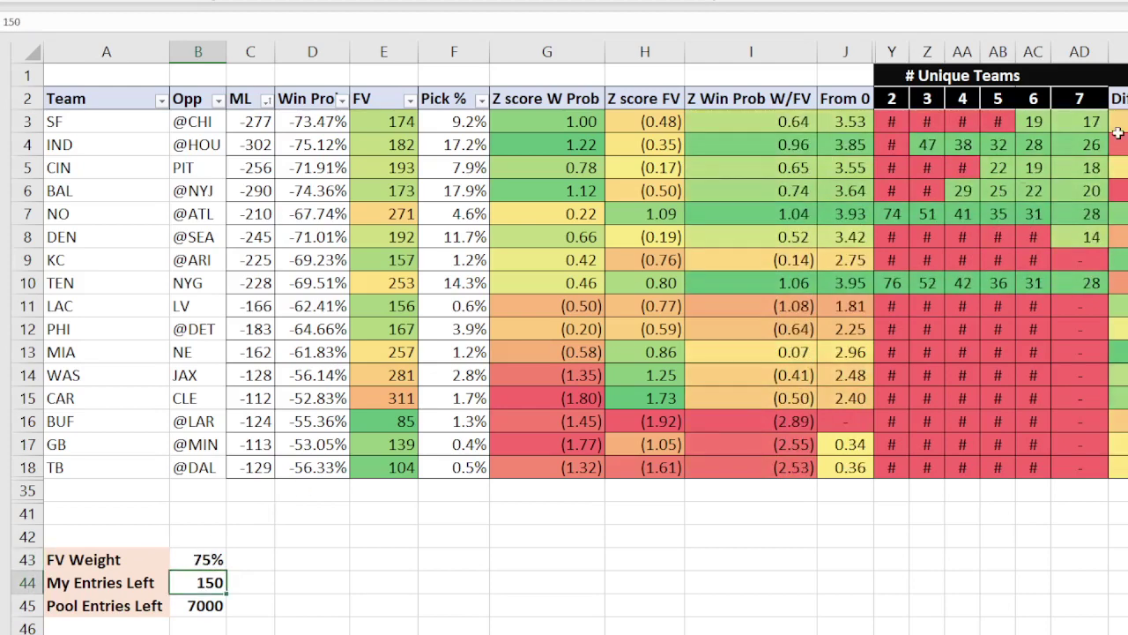
# Step: Examine the seven-team entry allocations for NO, TEN, IND, CIN and DEN, and the two-team column with NO's allocation
pyautogui.click(1083, 217)
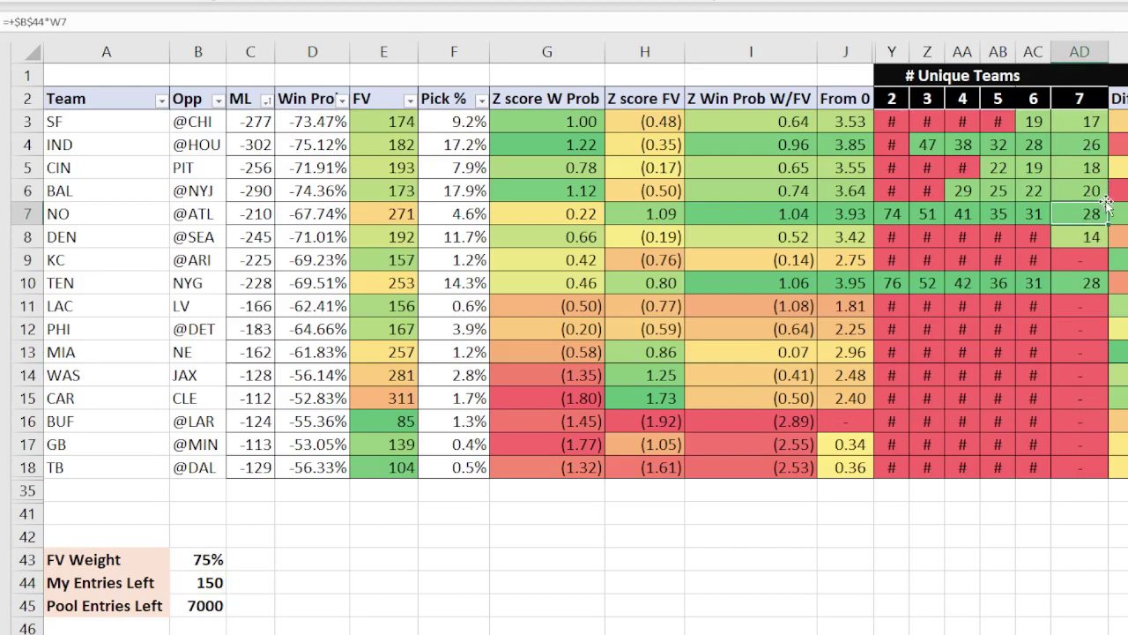
pyautogui.click(1094, 282)
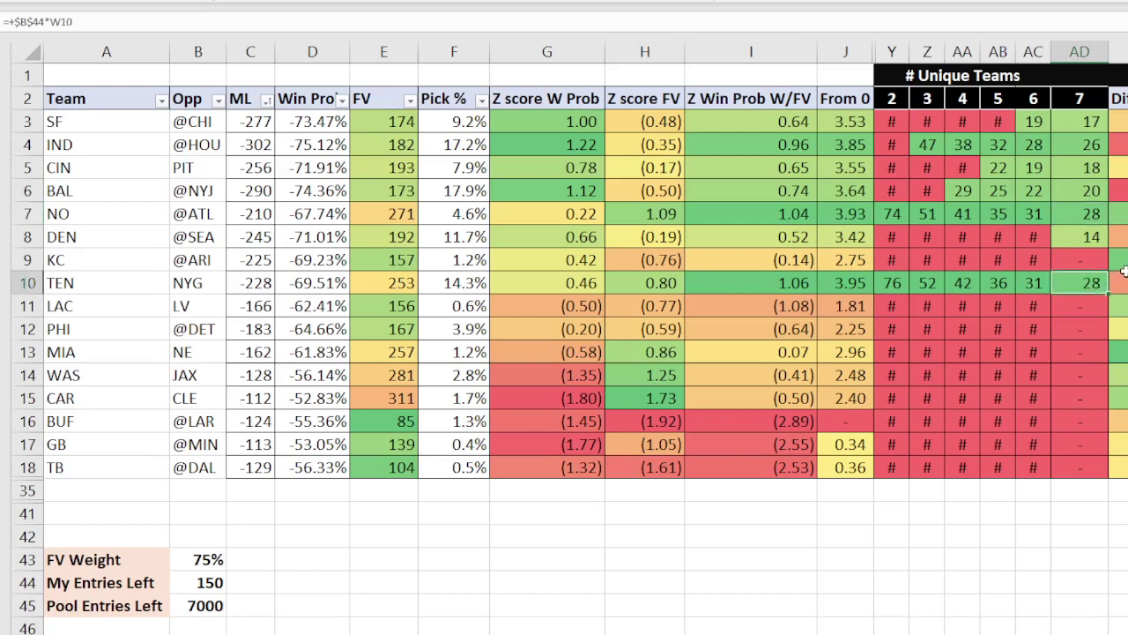
pyautogui.click(1094, 217)
pyautogui.click(1091, 150)
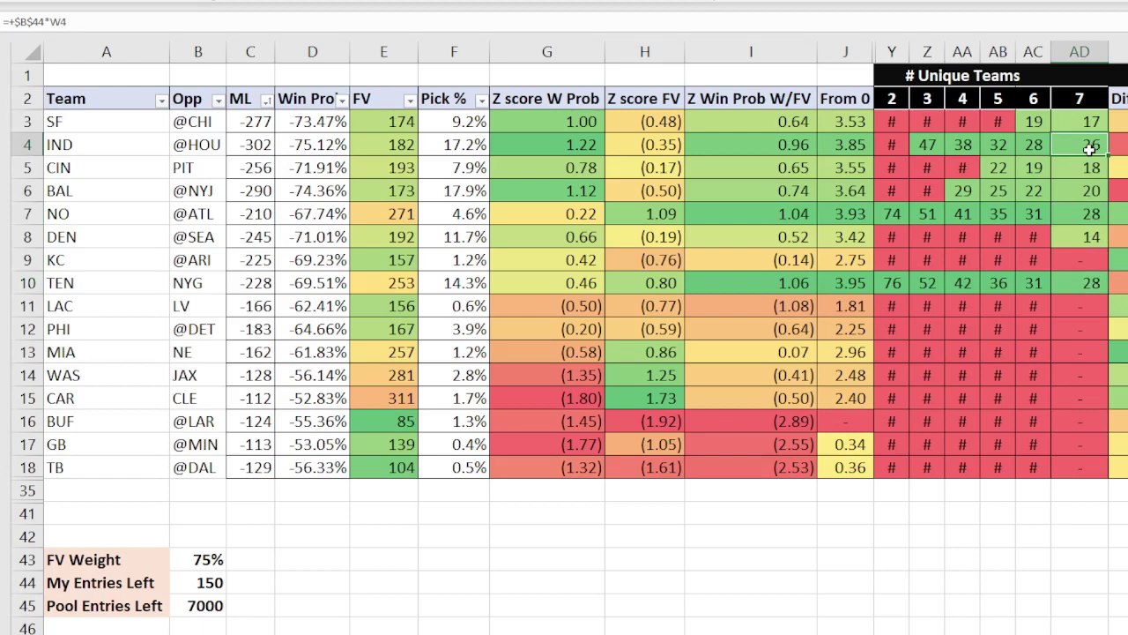
pyautogui.click(1088, 145)
pyautogui.click(1092, 169)
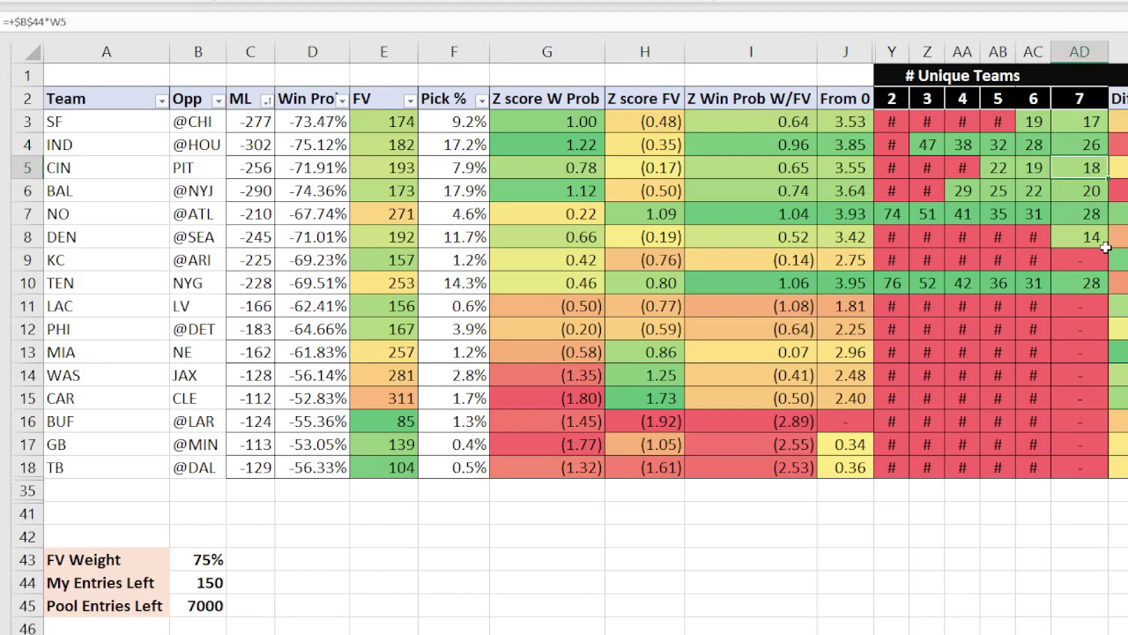
pyautogui.click(1093, 235)
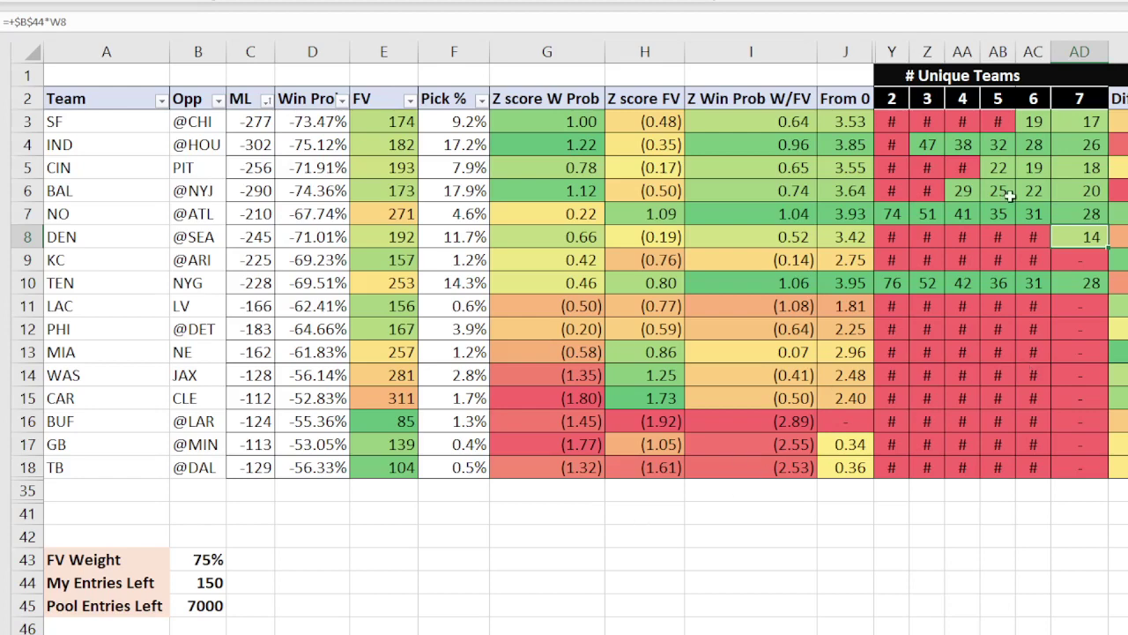
pyautogui.click(892, 213)
pyautogui.click(892, 101)
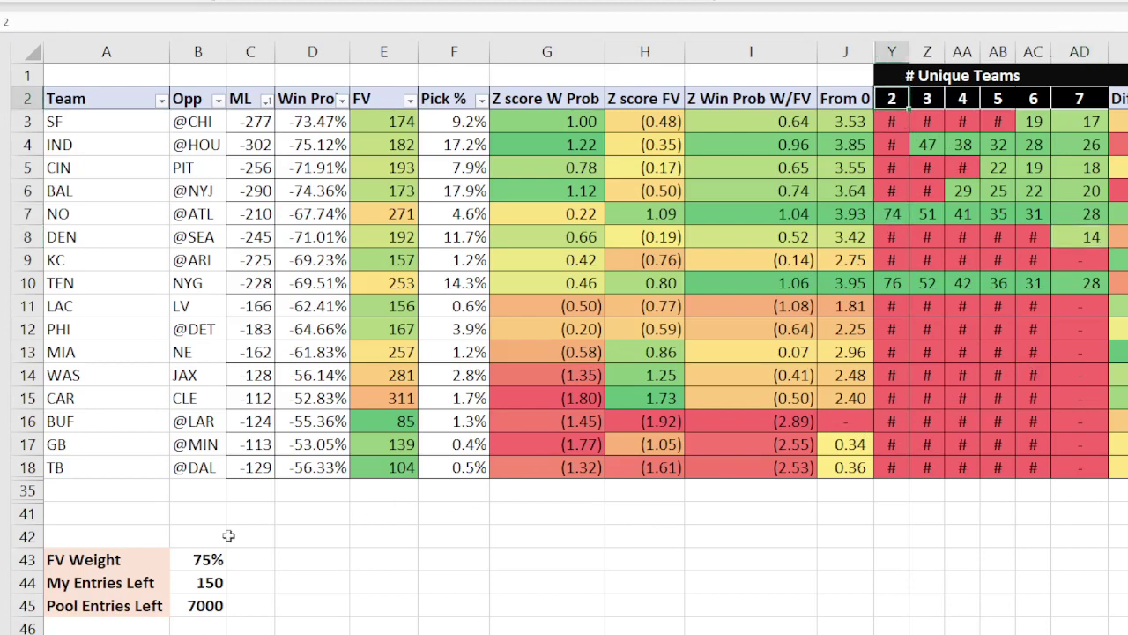
# Step: Set the FV Weight to 100% and My Entries Left to 1
pyautogui.click(180, 561)
pyautogui.write('100')
pyautogui.press('Return')
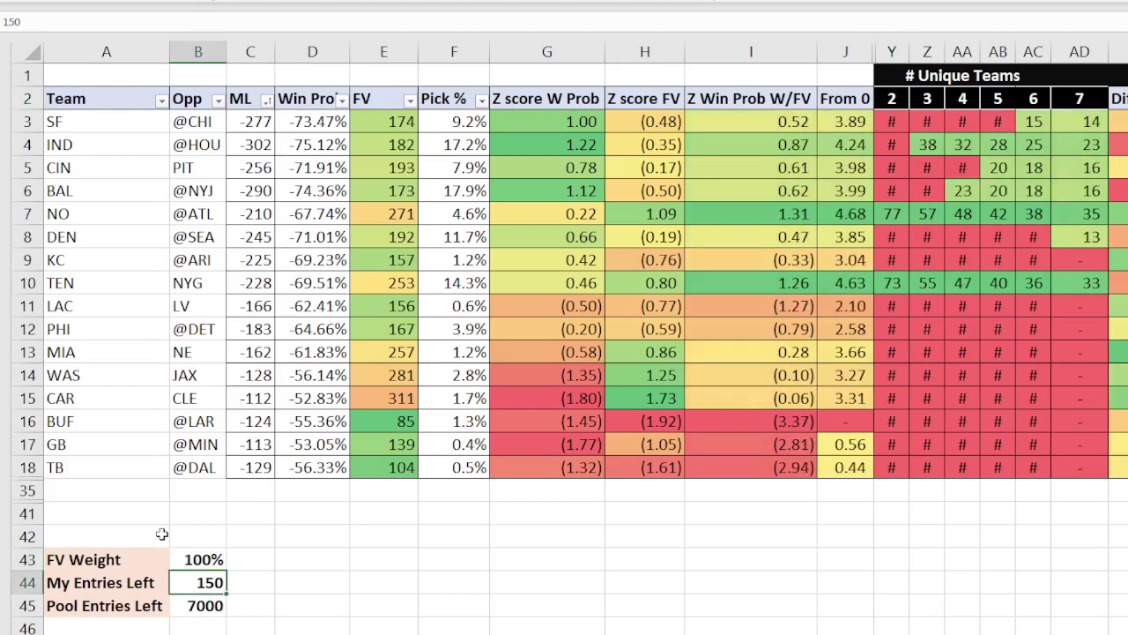
pyautogui.write('1')
pyautogui.press('Return')
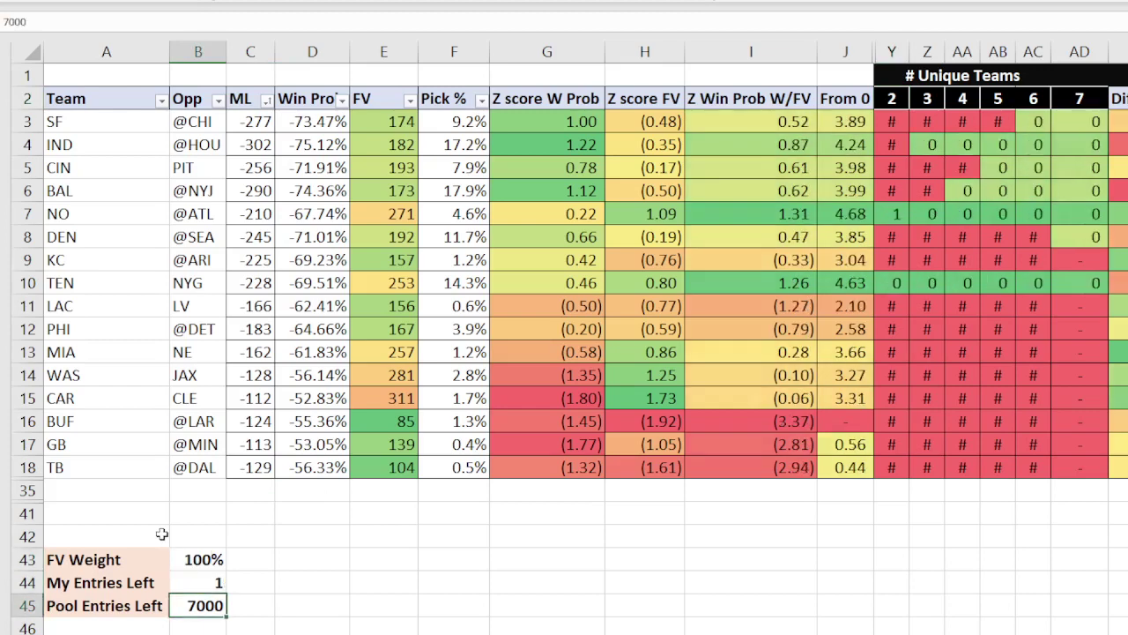
# Step: Check NO's two-team allocation against its win probability and pick percentage
pyautogui.click(896, 213)
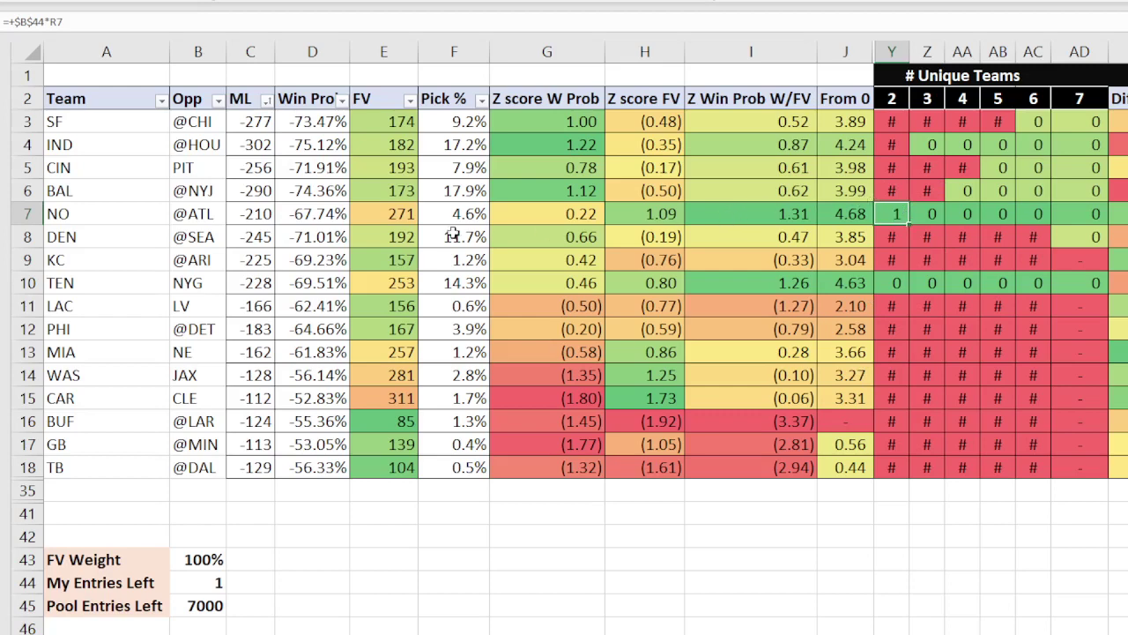
pyautogui.click(305, 214)
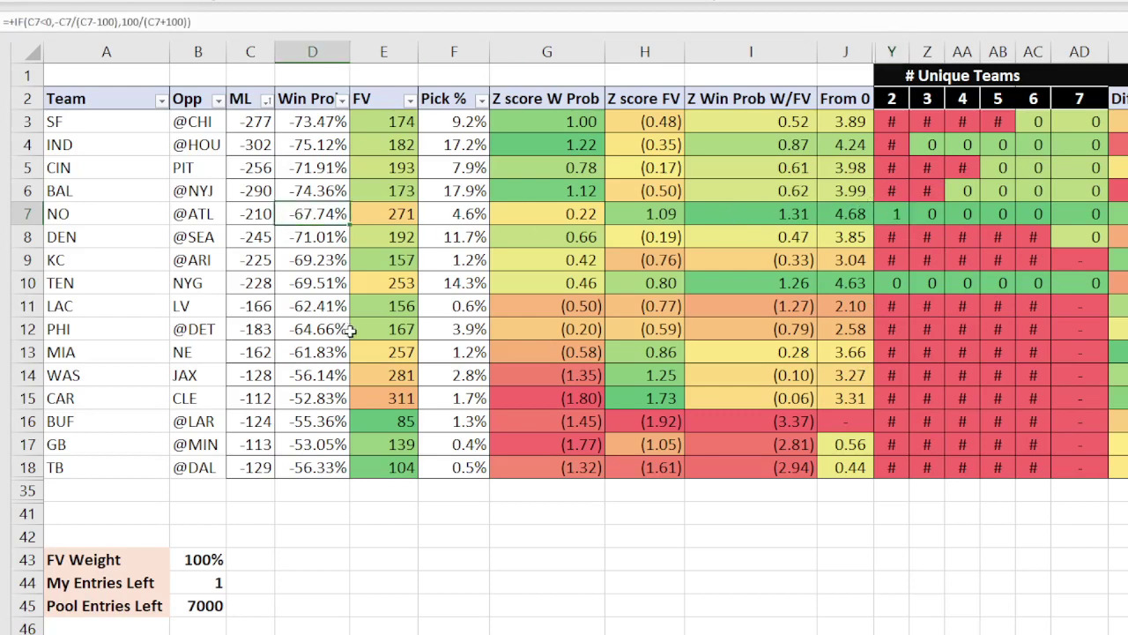
pyautogui.click(443, 218)
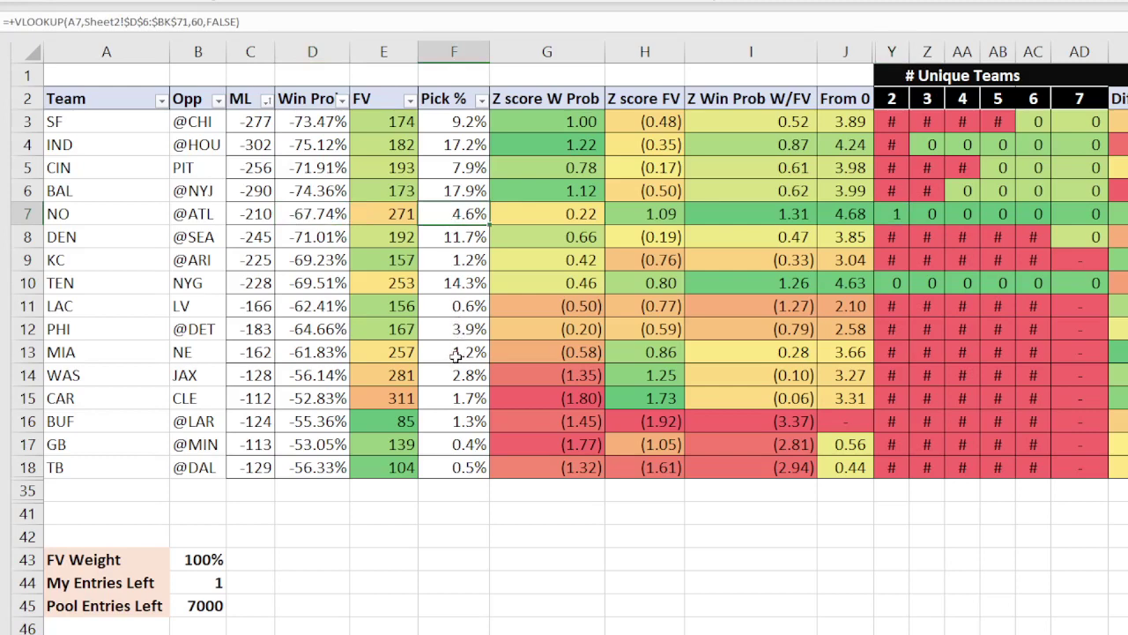
pyautogui.click(880, 211)
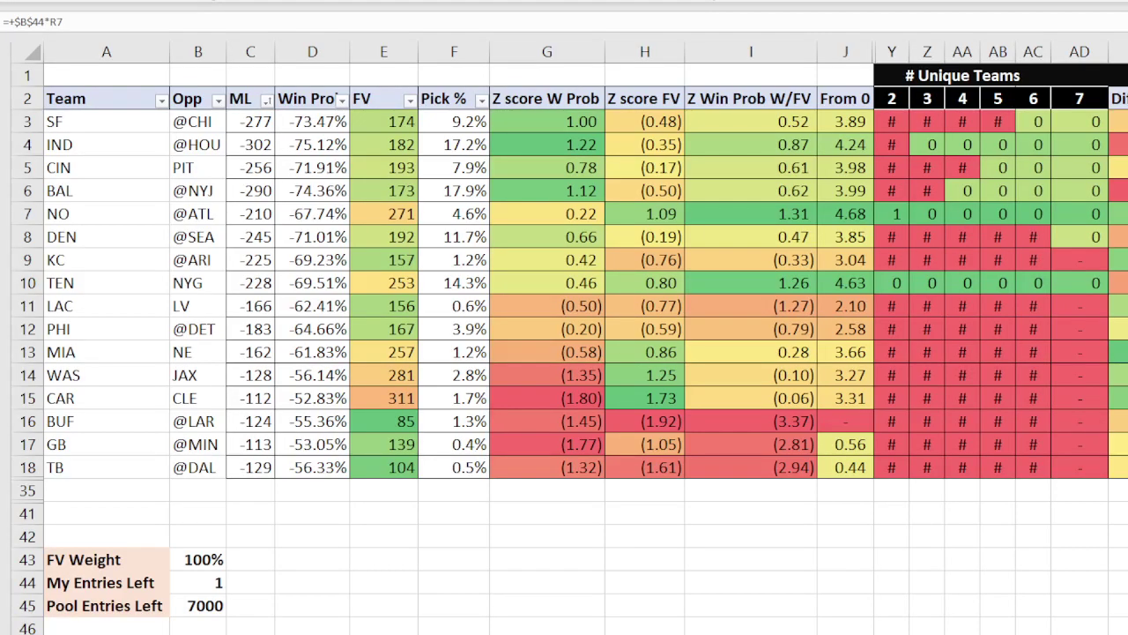
# Step: Set the FV Weight to 15% and Pool Entries Left to 25
pyautogui.click(204, 561)
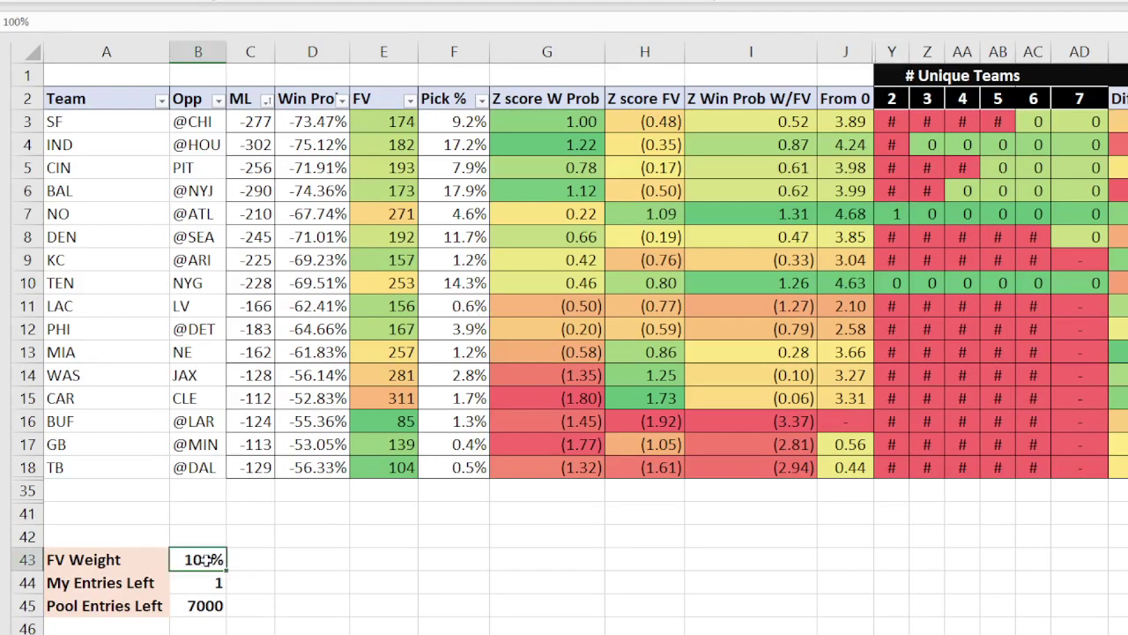
pyautogui.write('15')
pyautogui.press('Return')
pyautogui.click(205, 607)
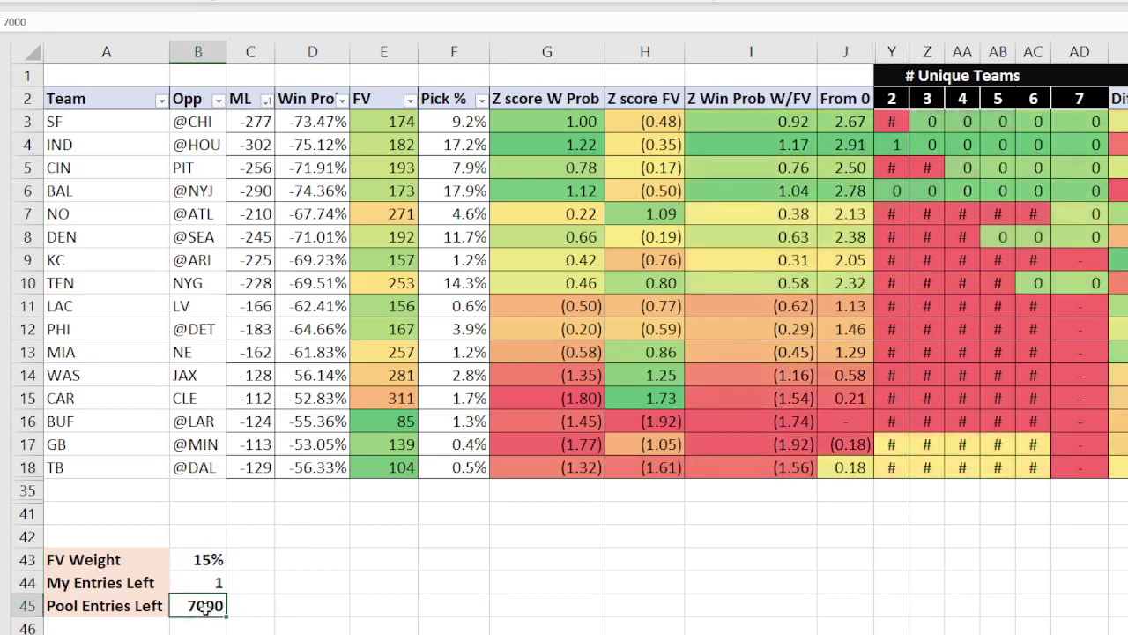
pyautogui.write('25')
pyautogui.press('Return')
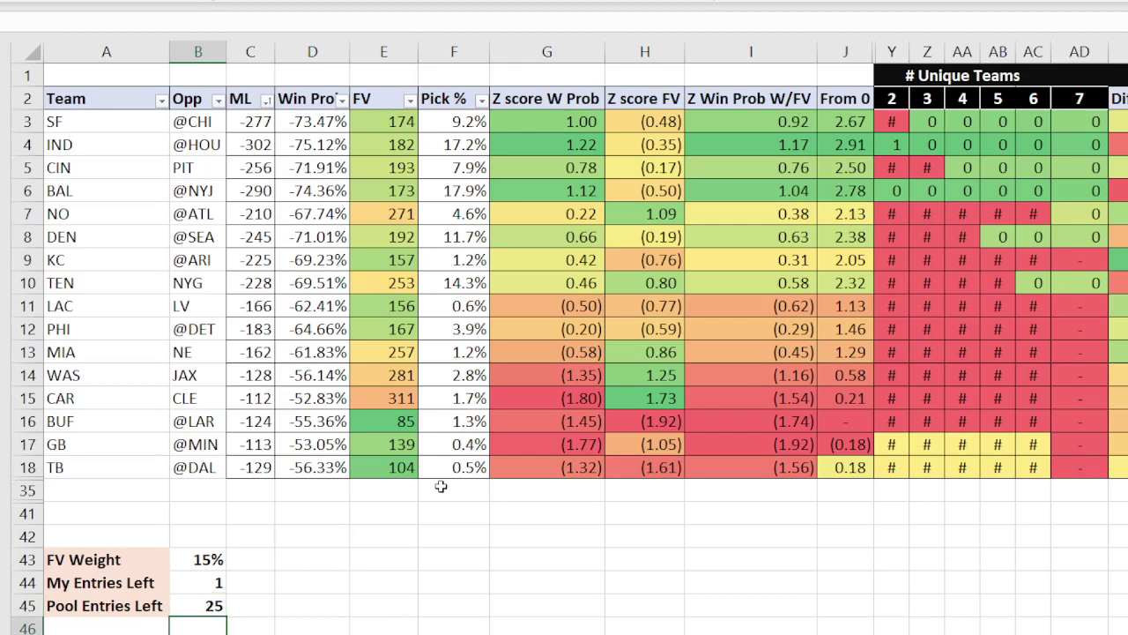
# Step: Check IND's opponent, win probability z-score, FV and two-team entry allocation
pyautogui.click(196, 150)
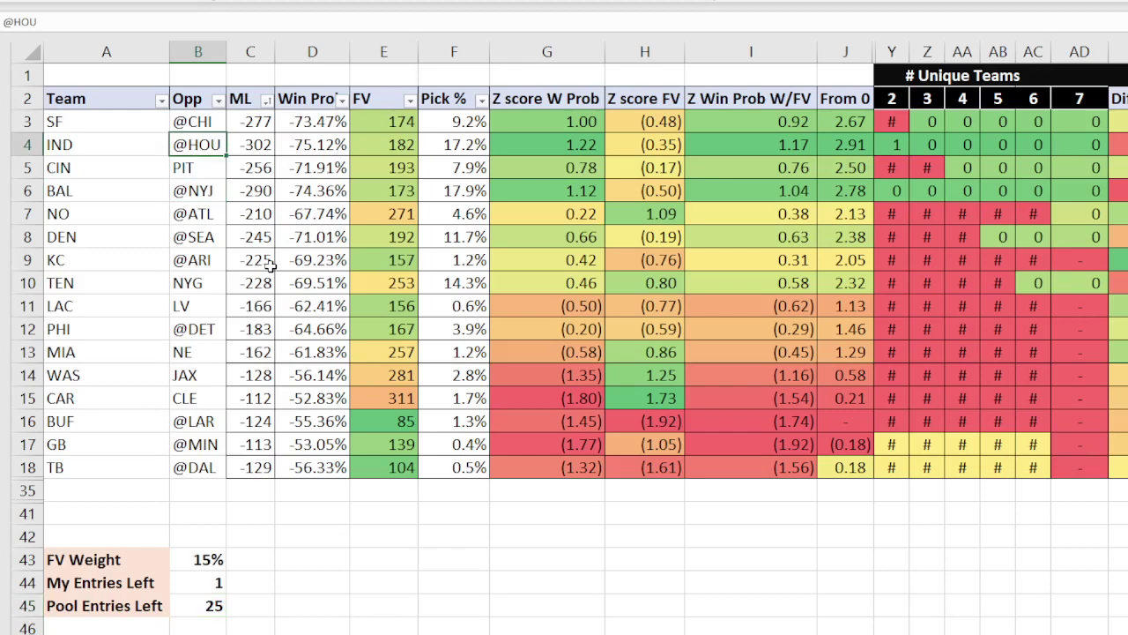
pyautogui.click(538, 148)
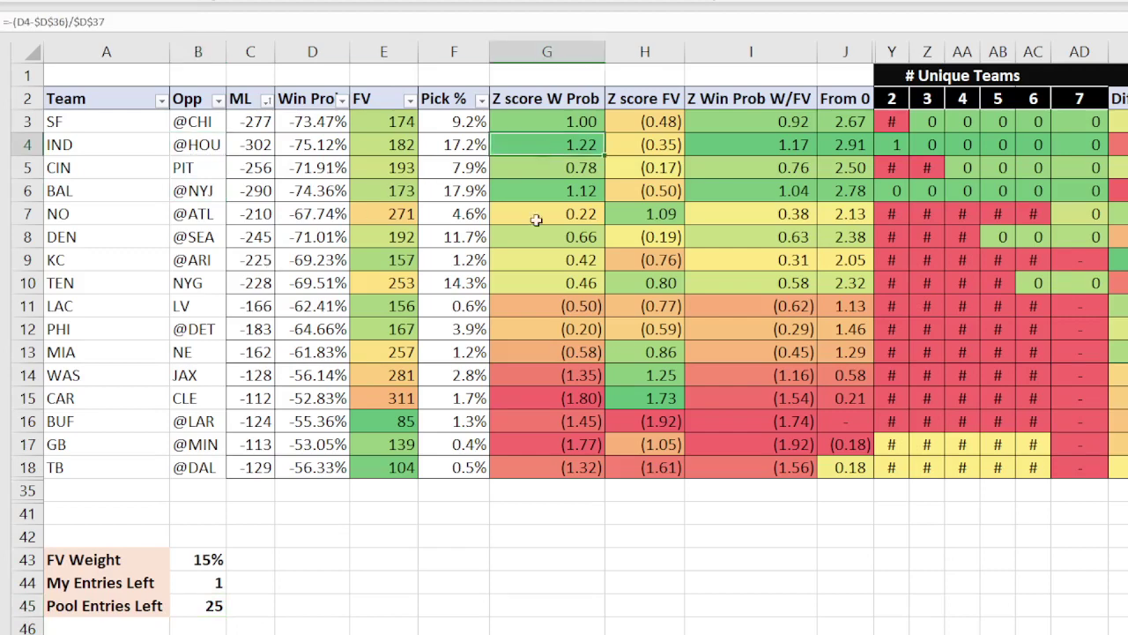
pyautogui.click(407, 144)
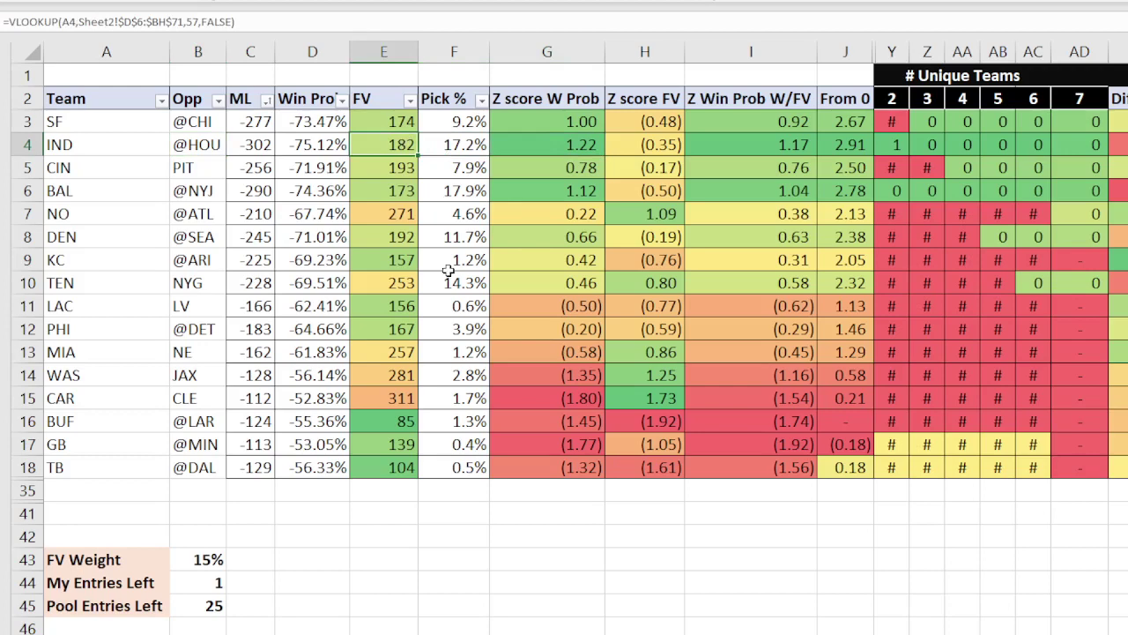
pyautogui.click(885, 141)
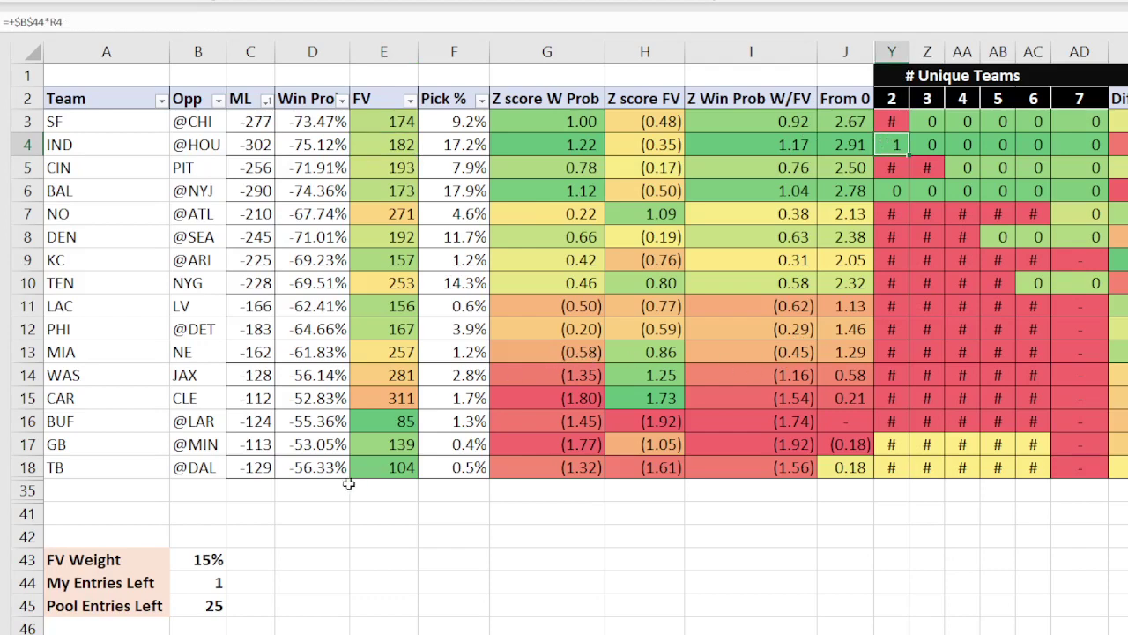
# Step: Set My Entries Left to 5 and the FV Weight to 50%
pyautogui.click(185, 581)
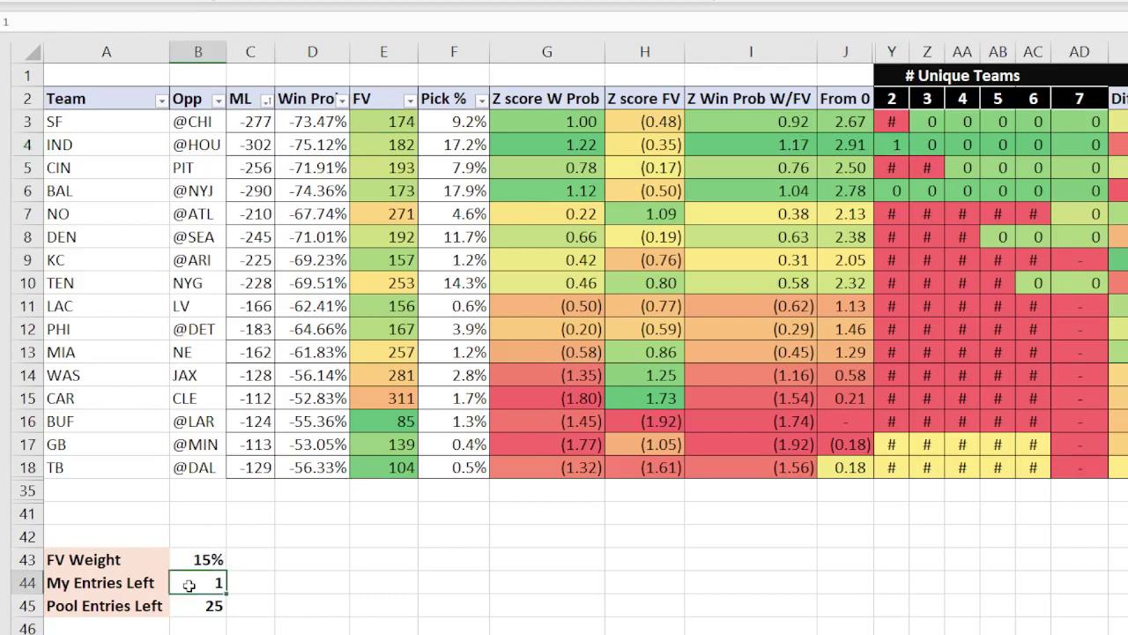
pyautogui.write('5')
pyautogui.press('Return')
pyautogui.click(197, 556)
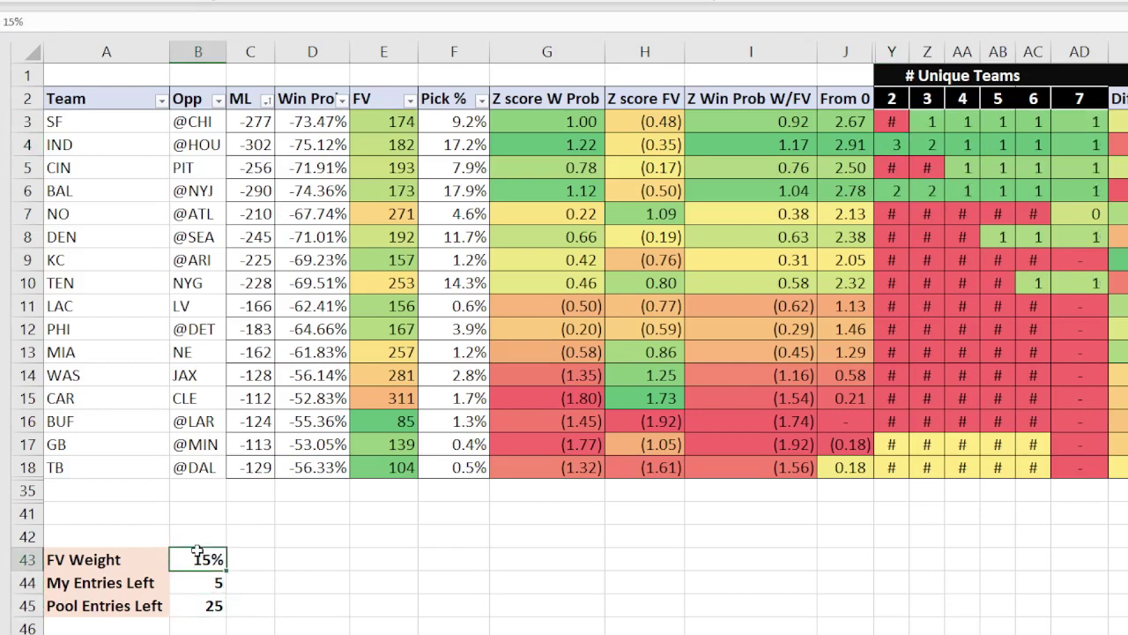
pyautogui.write('50')
pyautogui.press('Return')
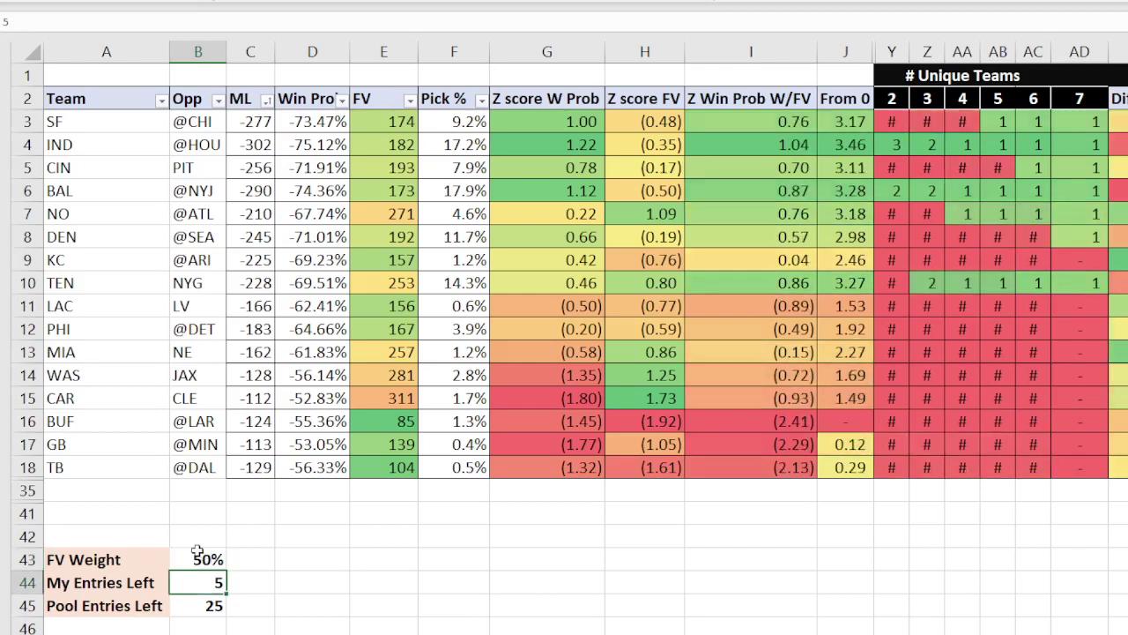
# Step: Set Pool Entries Left to 100
pyautogui.click(210, 609)
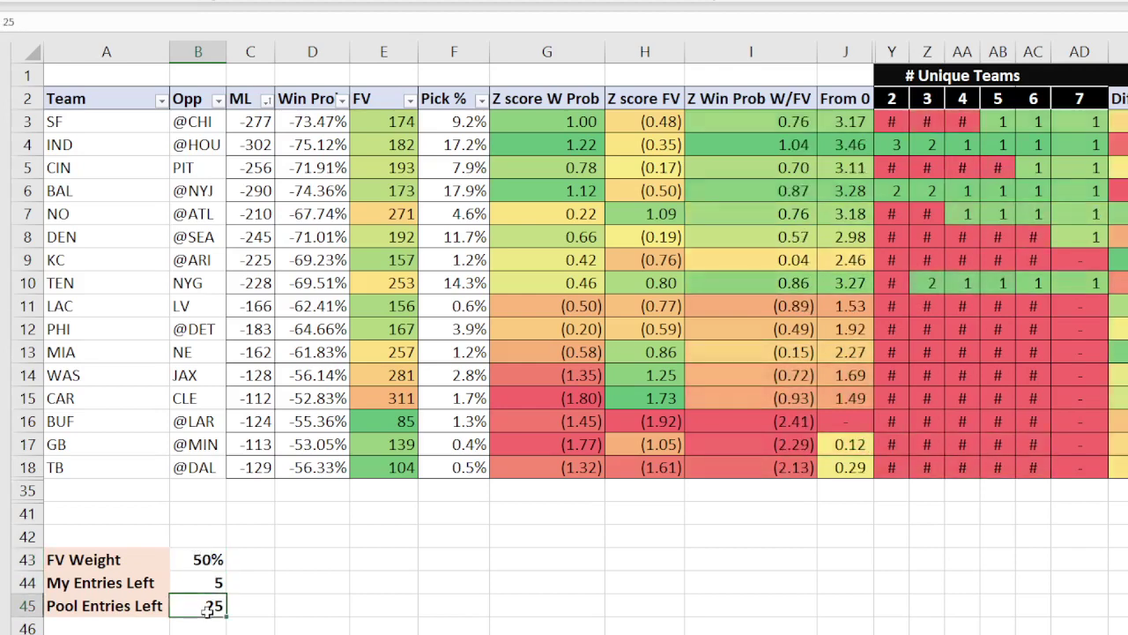
pyautogui.write('100')
pyautogui.press('Return')
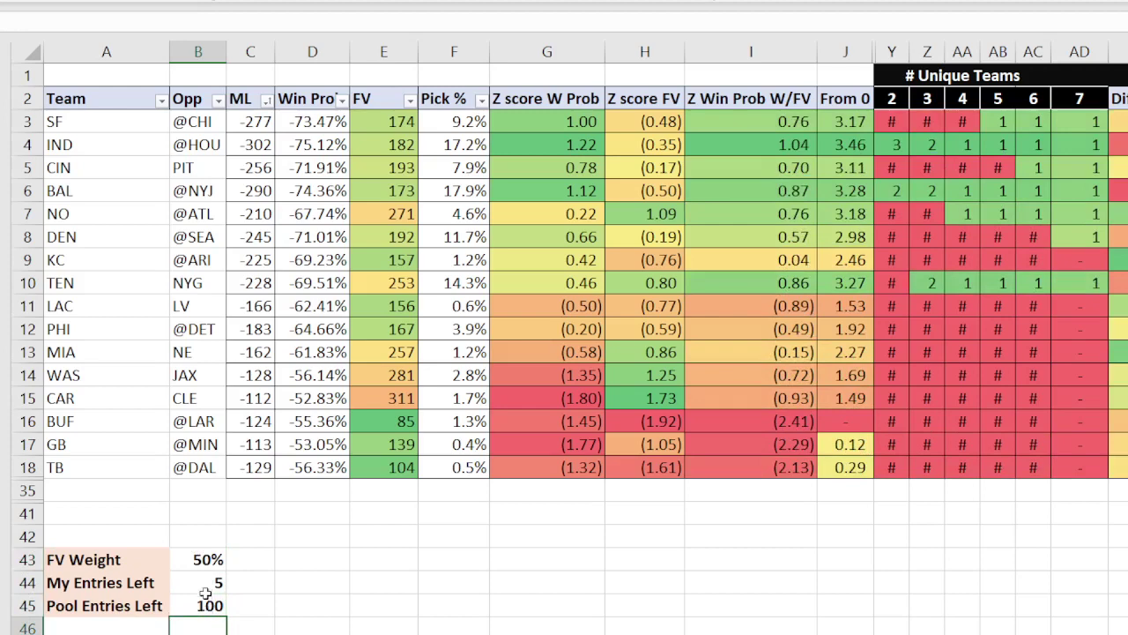
# Step: Review the FV Weight and the allocations for TEN with three teams, IND with four and SF with five
pyautogui.click(201, 561)
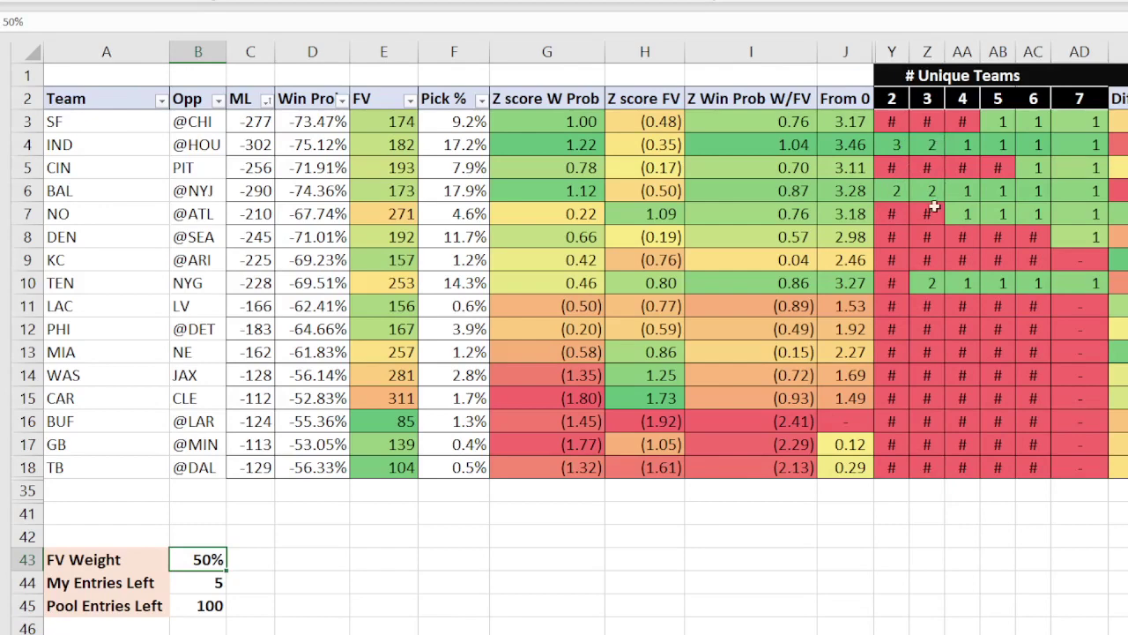
pyautogui.click(933, 288)
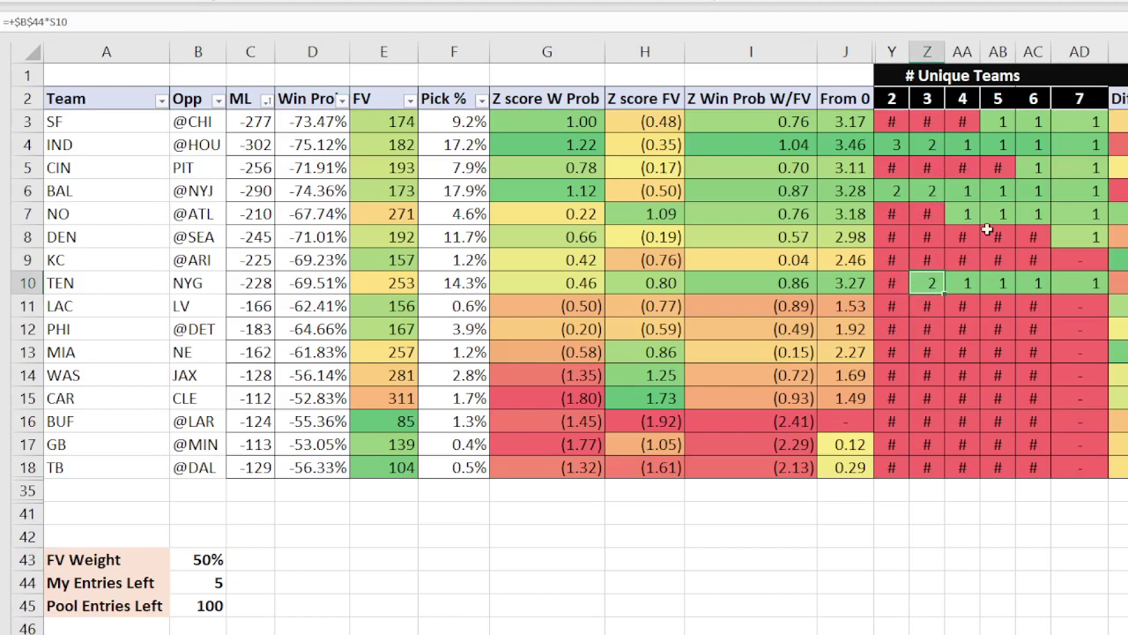
pyautogui.click(970, 142)
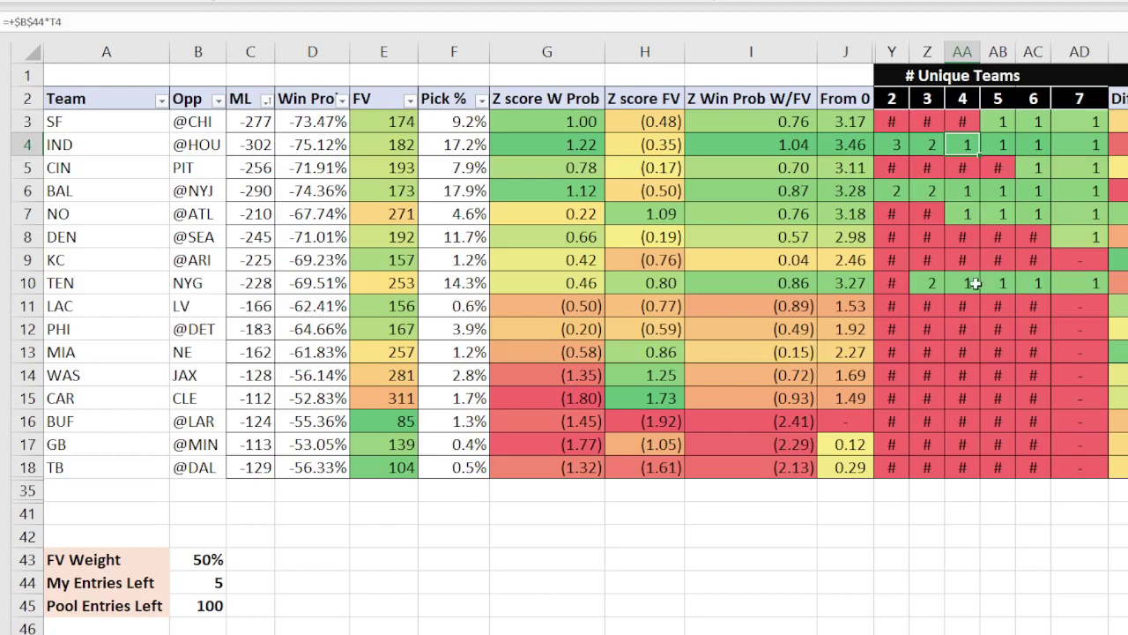
pyautogui.click(998, 122)
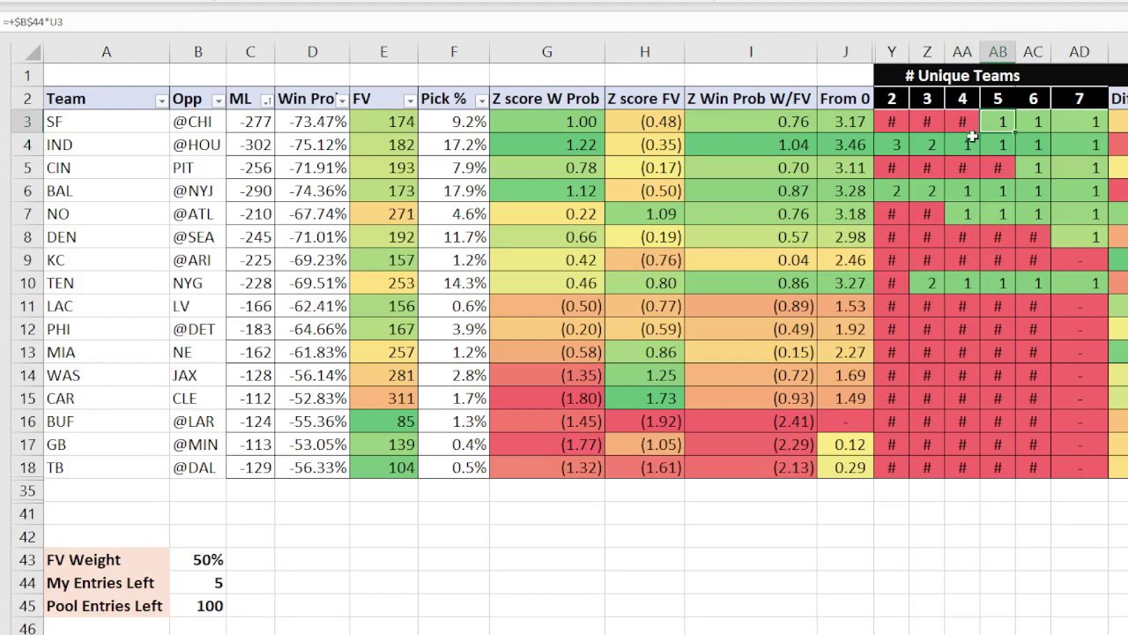
# Step: Check the four-team entry allocations for IND, BAL, NO and TEN
pyautogui.click(972, 143)
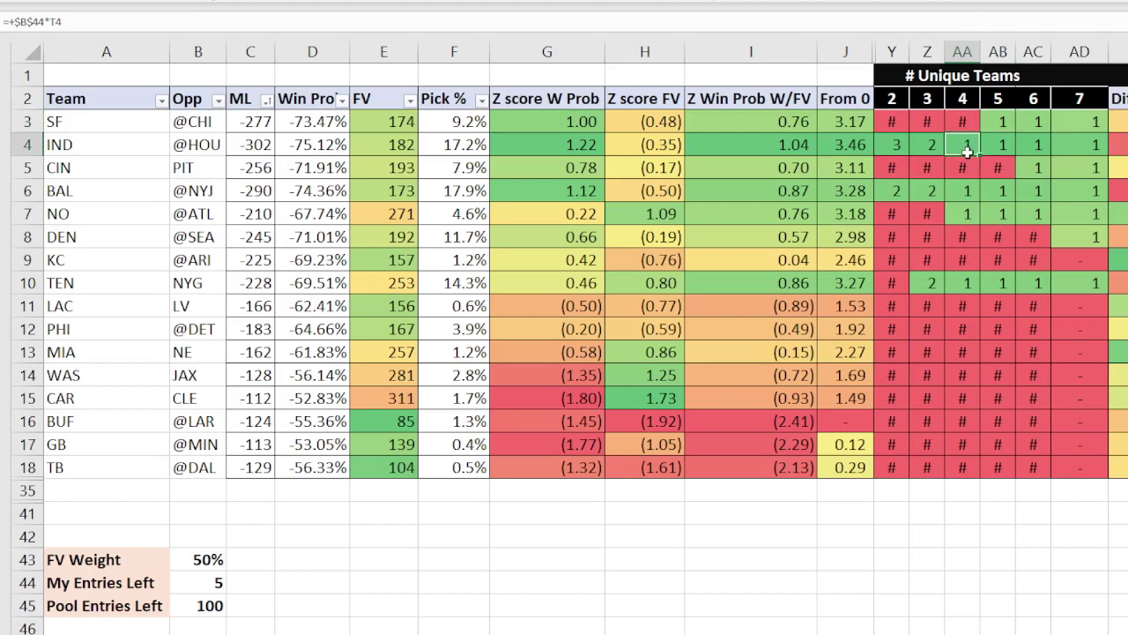
pyautogui.click(964, 191)
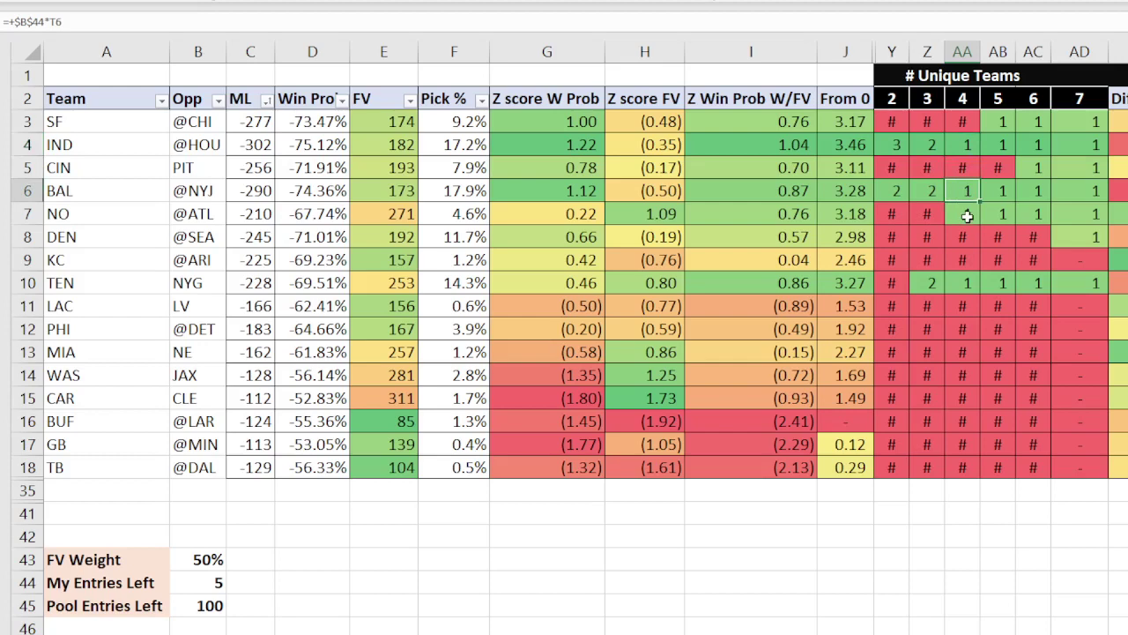
pyautogui.click(967, 215)
pyautogui.click(969, 283)
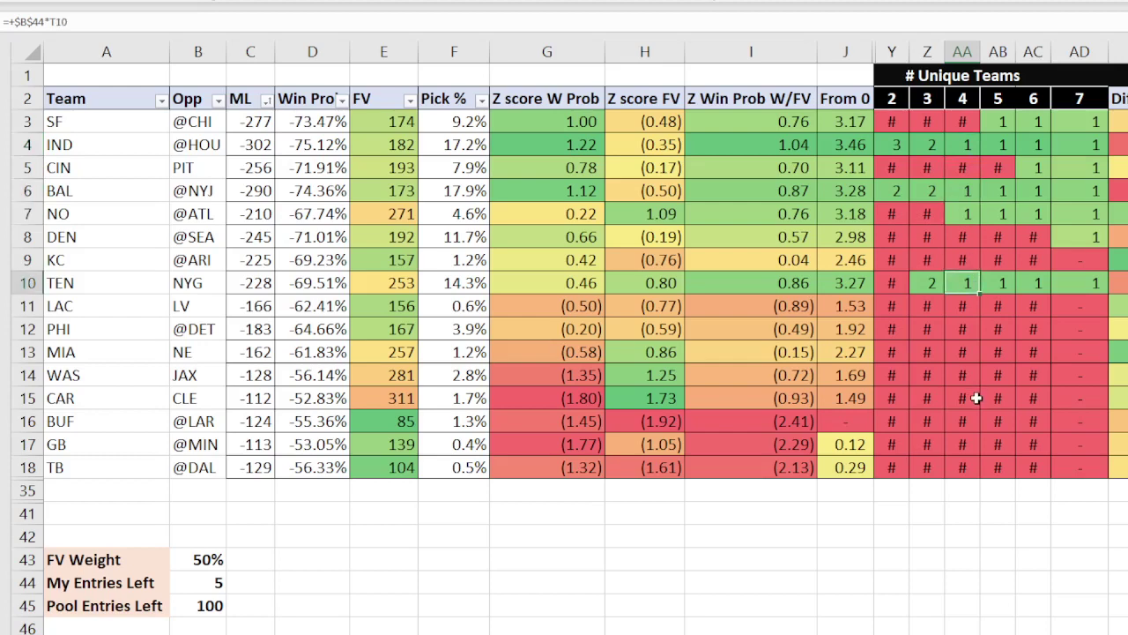
# Step: Check SF's five-team entry allocation and the six-team allocations from SF down to TEN
pyautogui.click(996, 121)
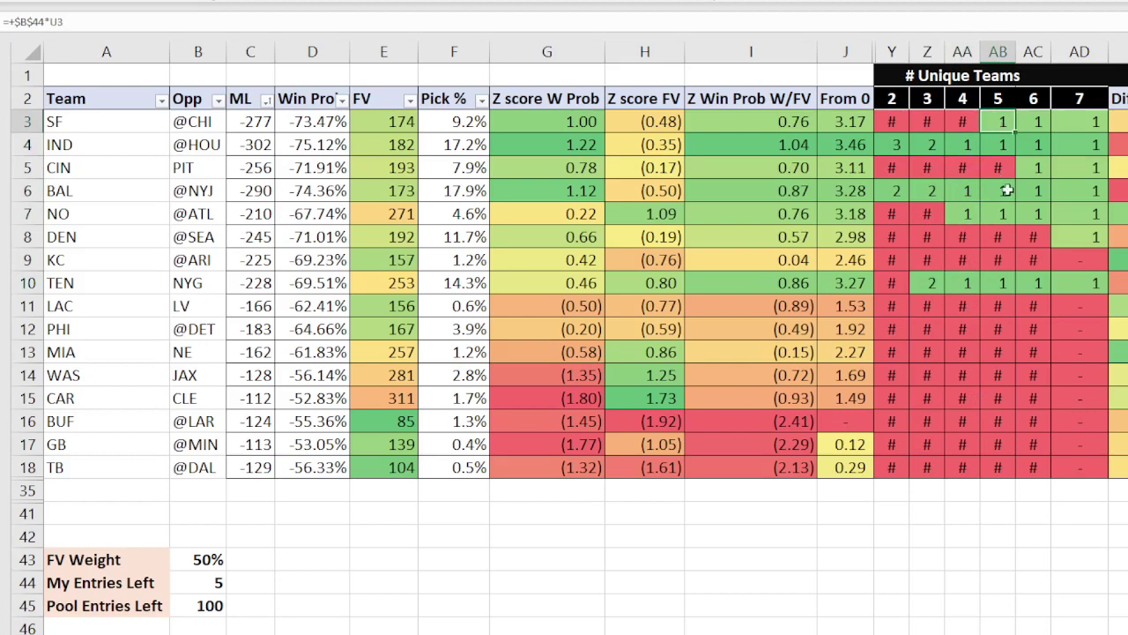
pyautogui.click(1036, 120)
pyautogui.moveTo(1036, 119); pyautogui.dragTo(1043, 206)
pyautogui.click(1036, 283)
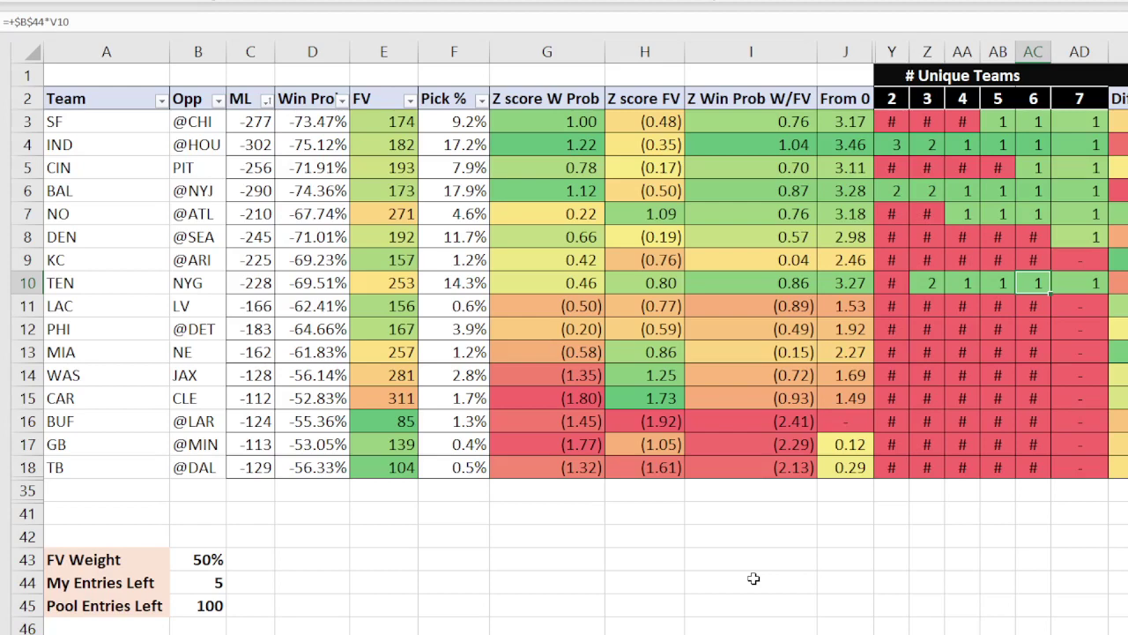
# Step: Set the FV Weight to 100%
pyautogui.click(201, 559)
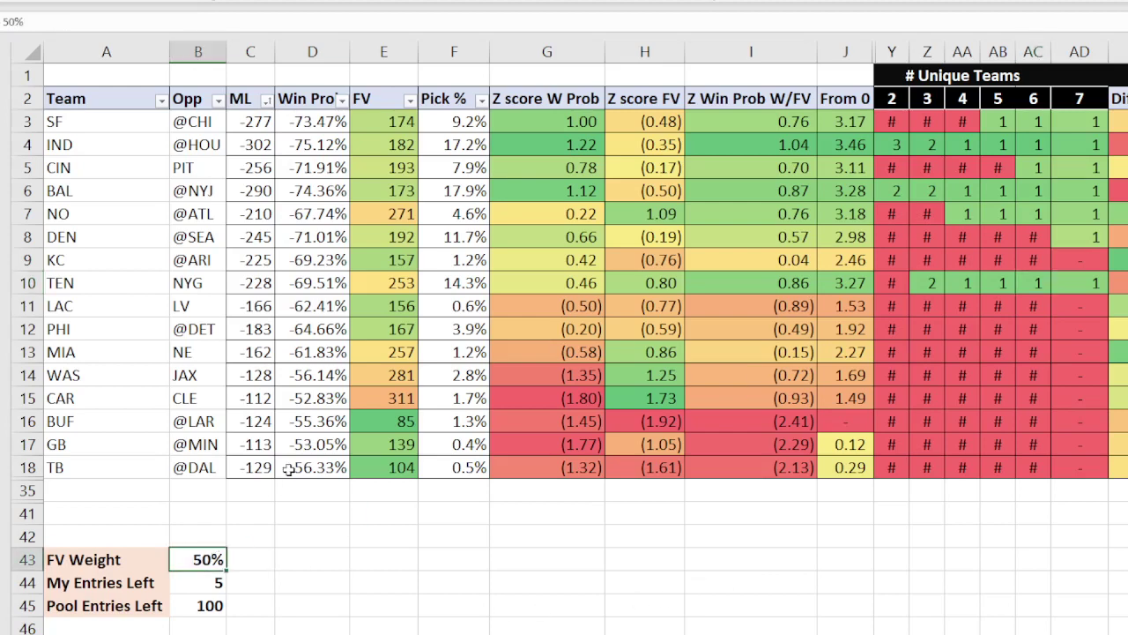
pyautogui.write('100')
pyautogui.press('Return')
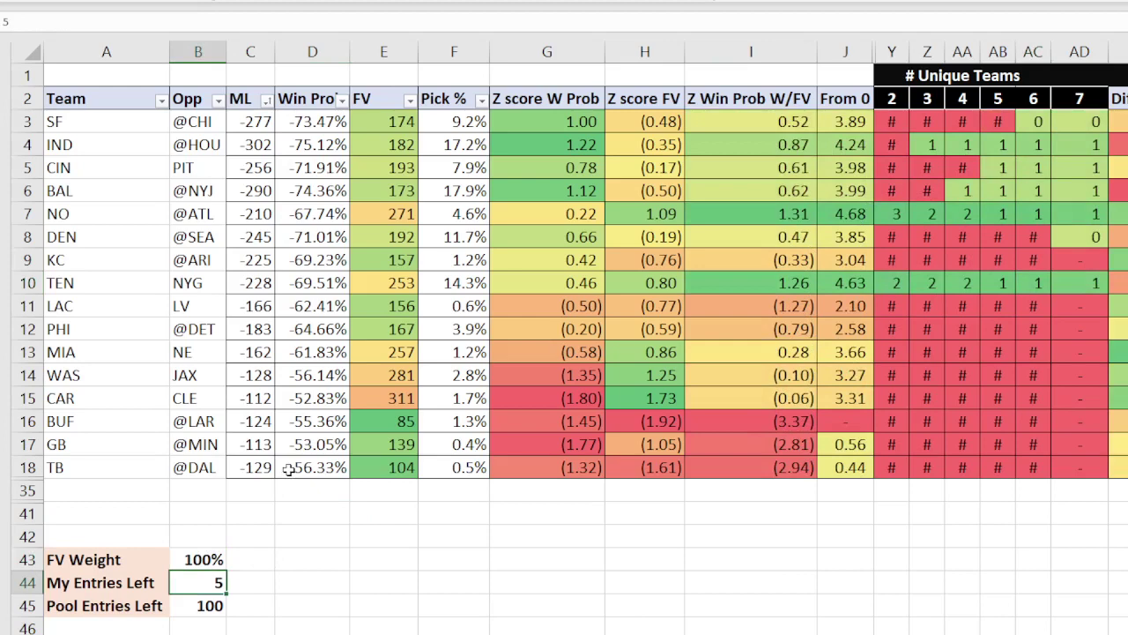
# Step: Check the two-team allocations for NO and TEN and the three-team allocations for TEN and IND
pyautogui.click(897, 213)
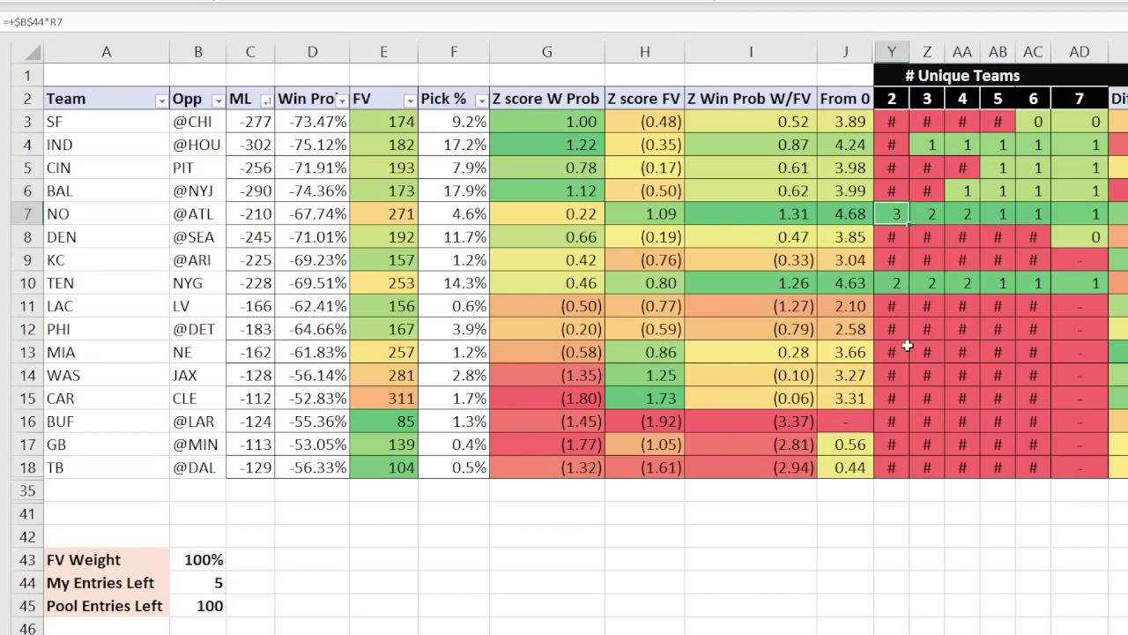
pyautogui.click(905, 284)
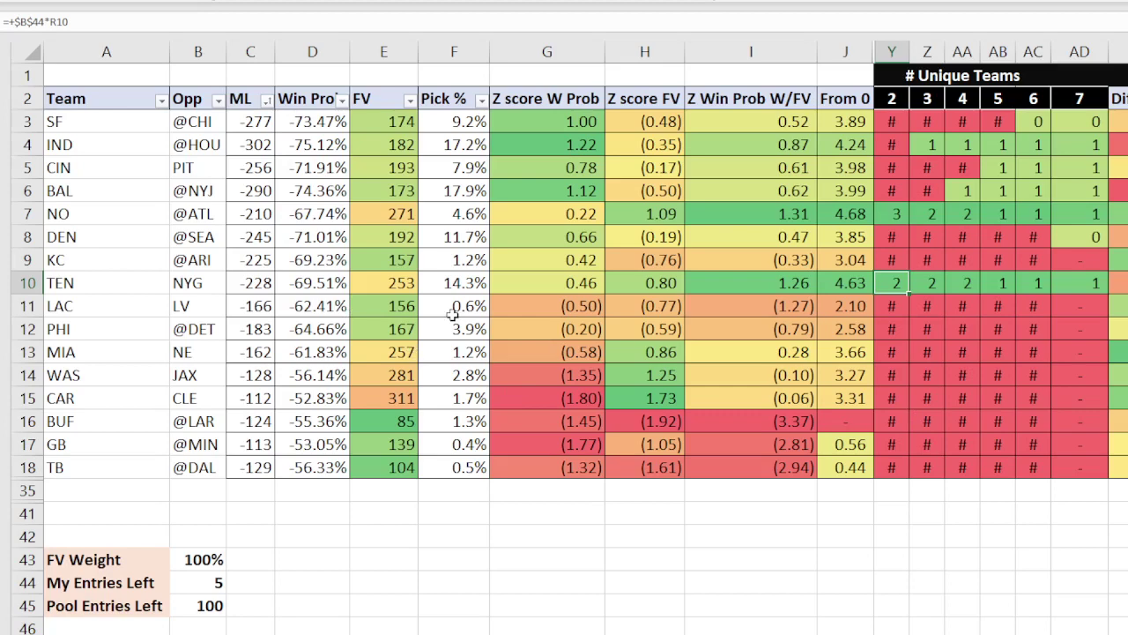
pyautogui.click(935, 284)
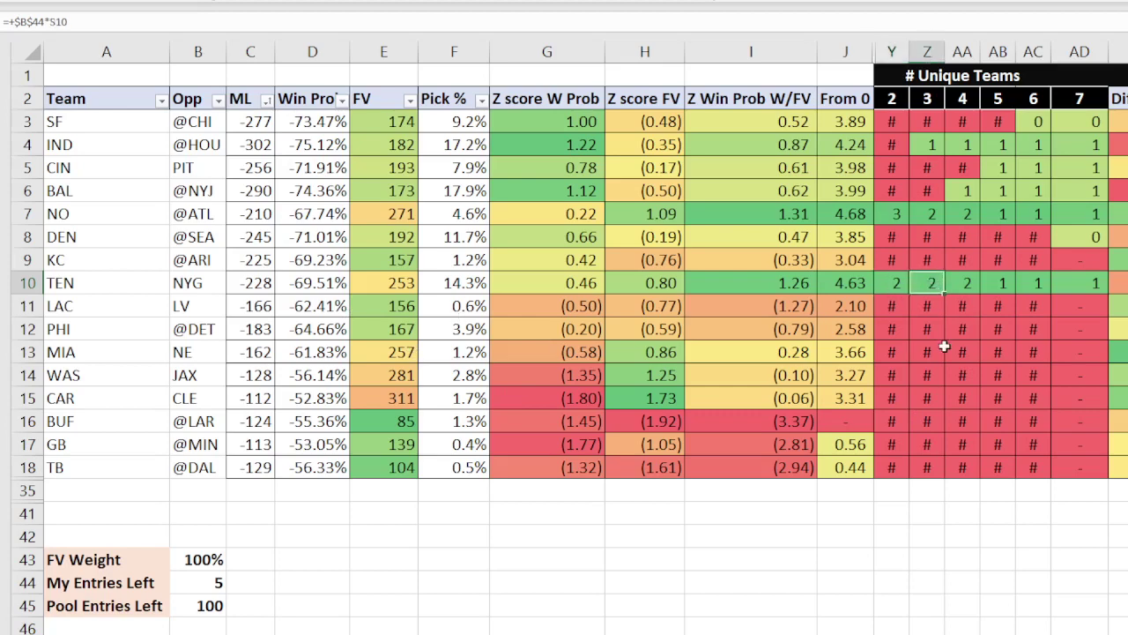
pyautogui.click(933, 147)
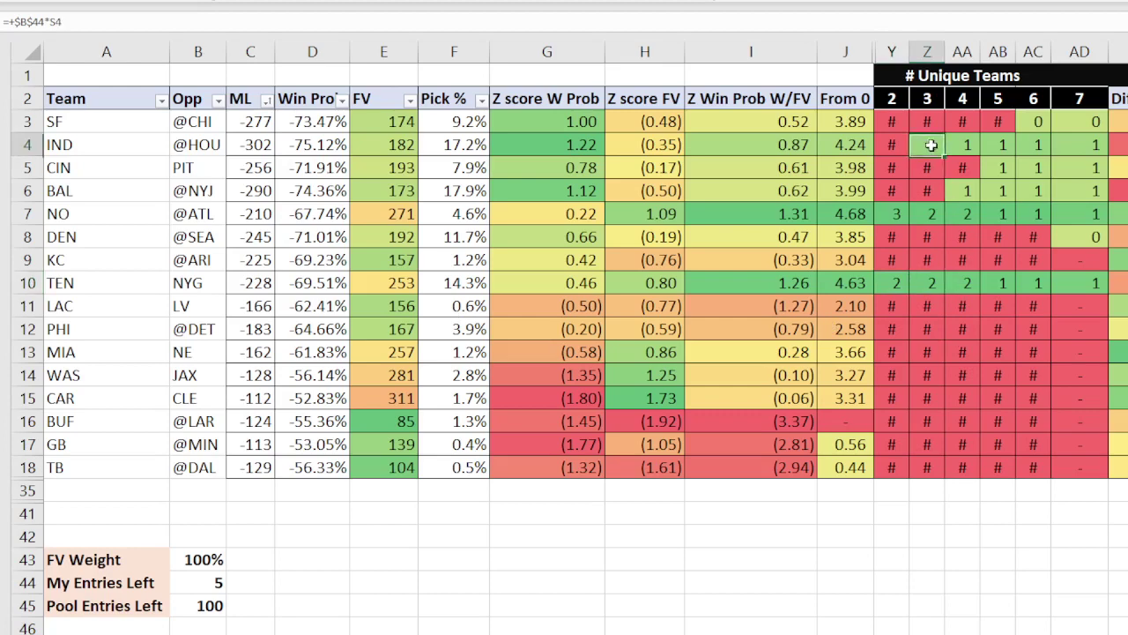
# Step: Review the four-team entry allocations for TEN, NO, BAL and IND under the new FV Weight
pyautogui.click(967, 282)
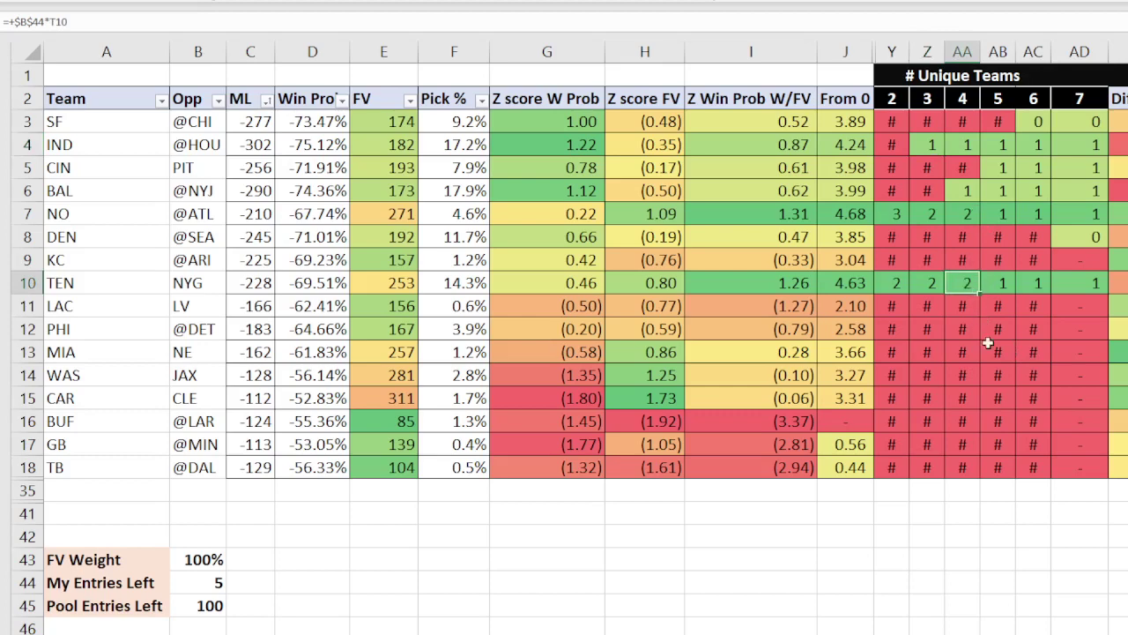
pyautogui.click(967, 212)
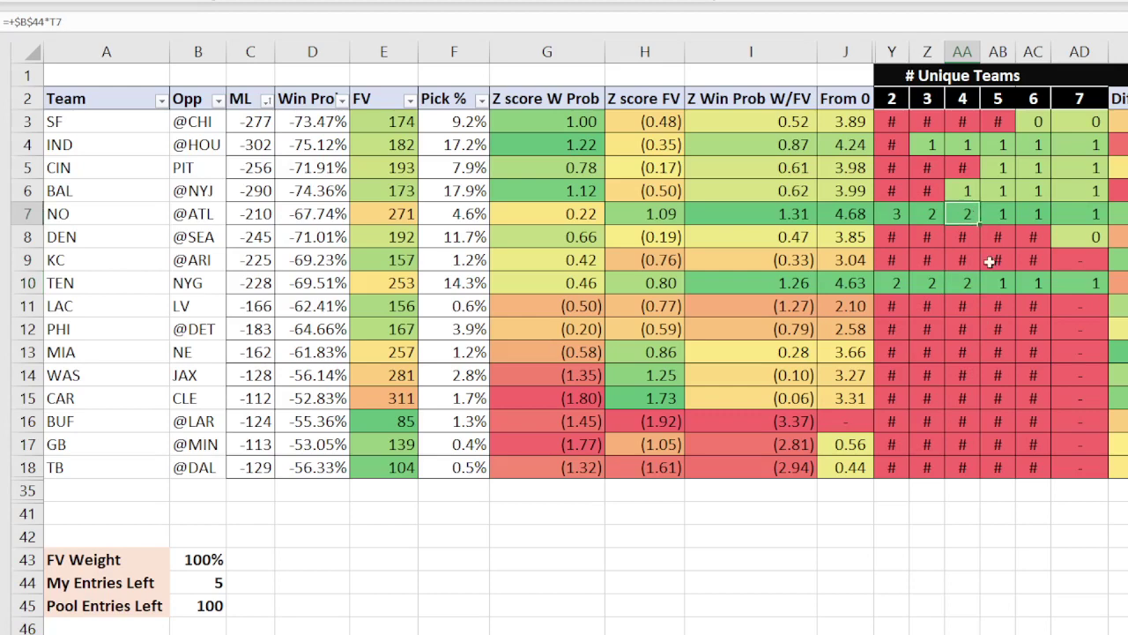
pyautogui.click(969, 190)
pyautogui.click(975, 146)
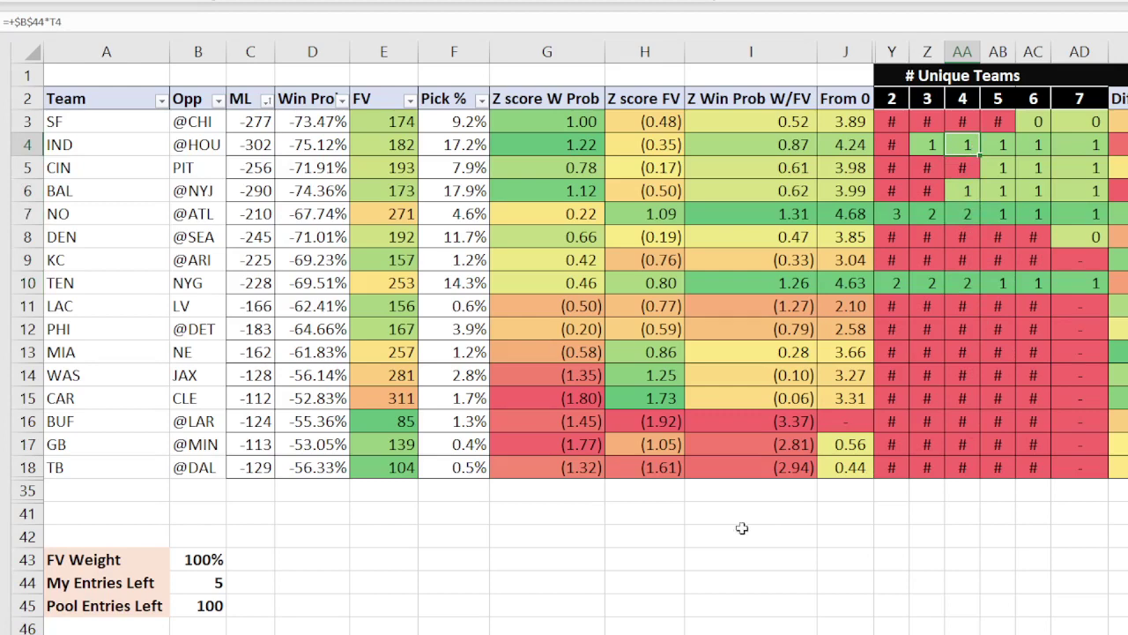
pyautogui.click(577, 633)
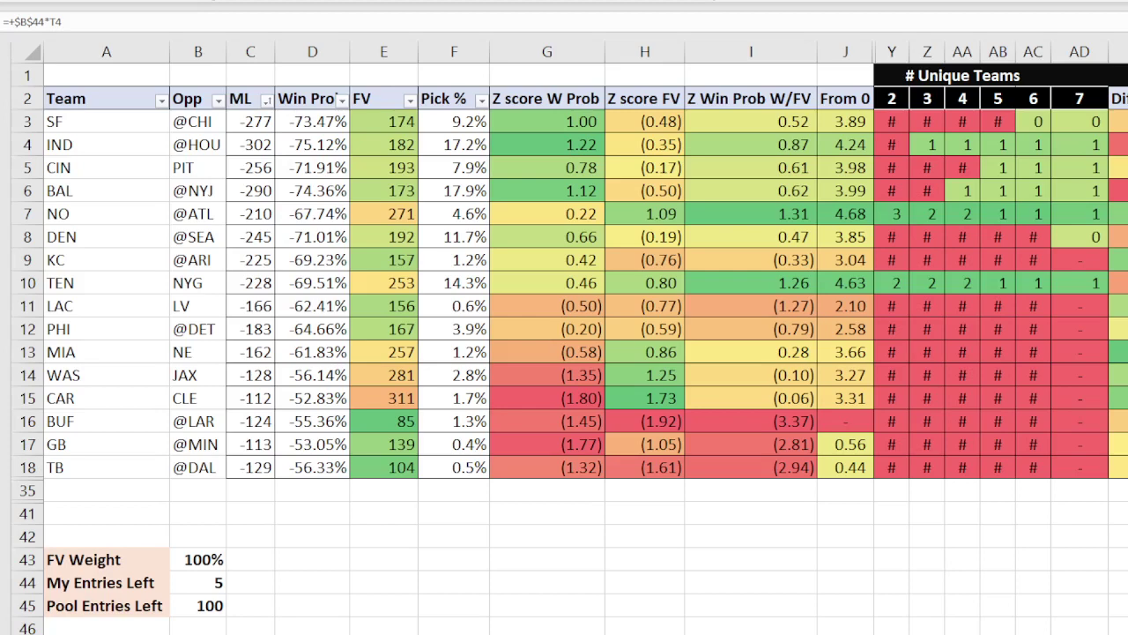
# Step: Set the FV Weight to 200%
pyautogui.click(209, 559)
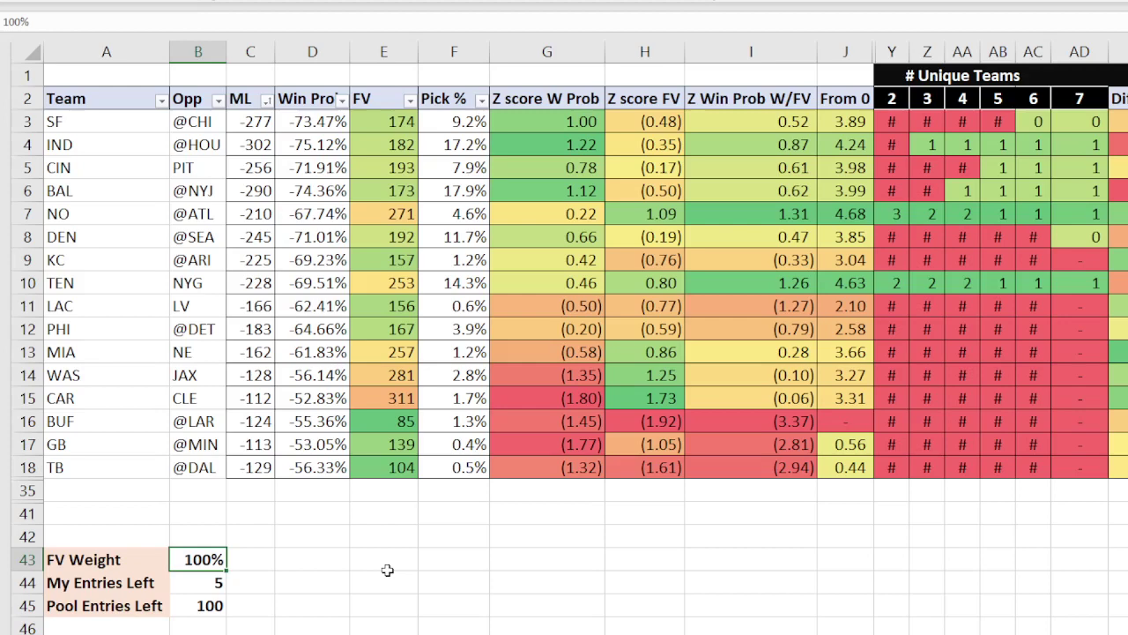
pyautogui.write('200')
pyautogui.press('Return')
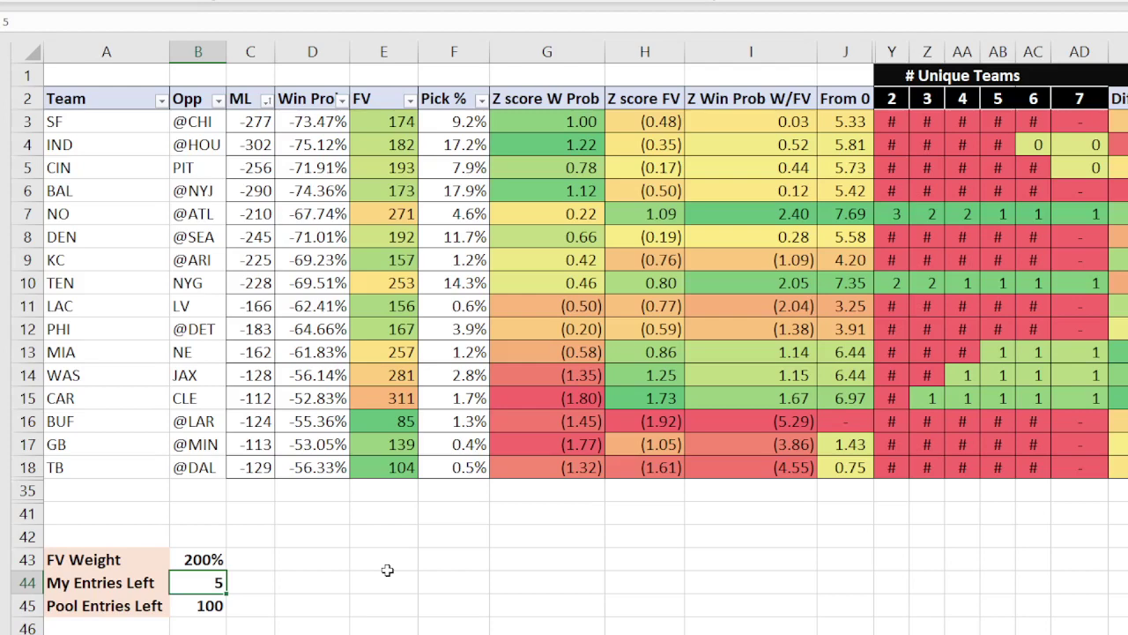
# Step: Review NO's seven-team allocation and the five-team allocations for NO, TEN, MIA, WAS and CAR
pyautogui.click(1090, 210)
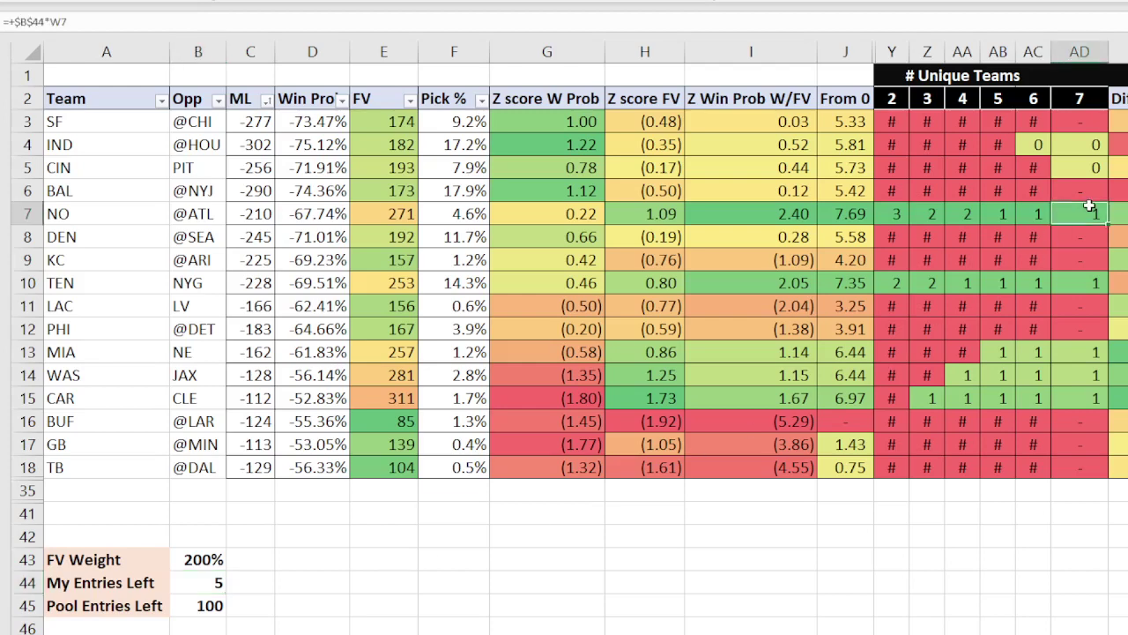
pyautogui.click(1006, 219)
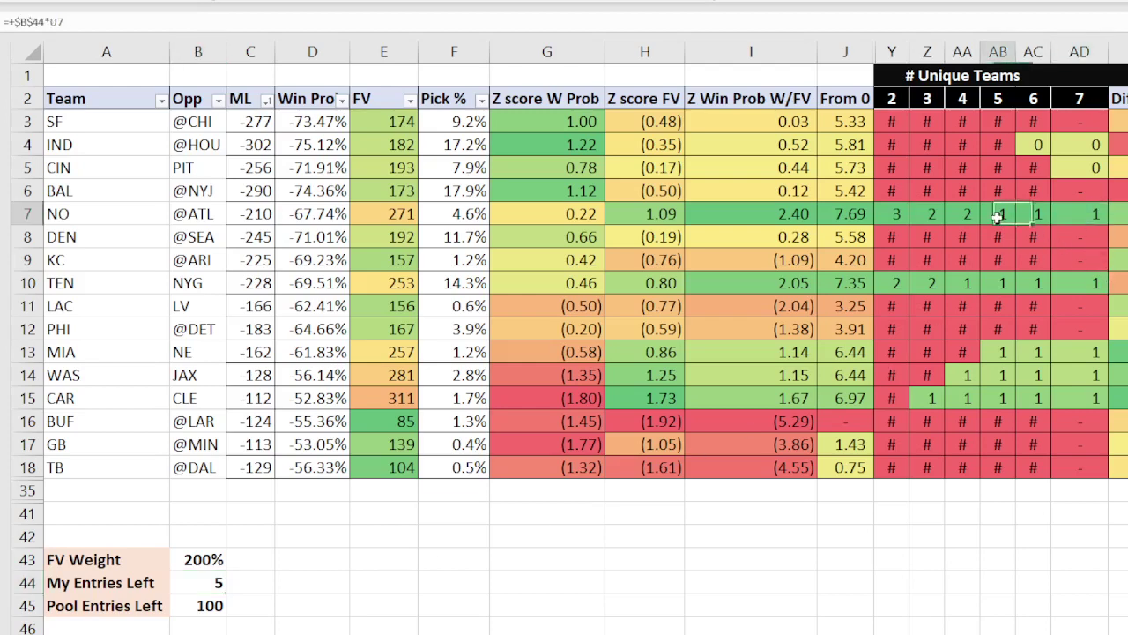
pyautogui.click(1008, 283)
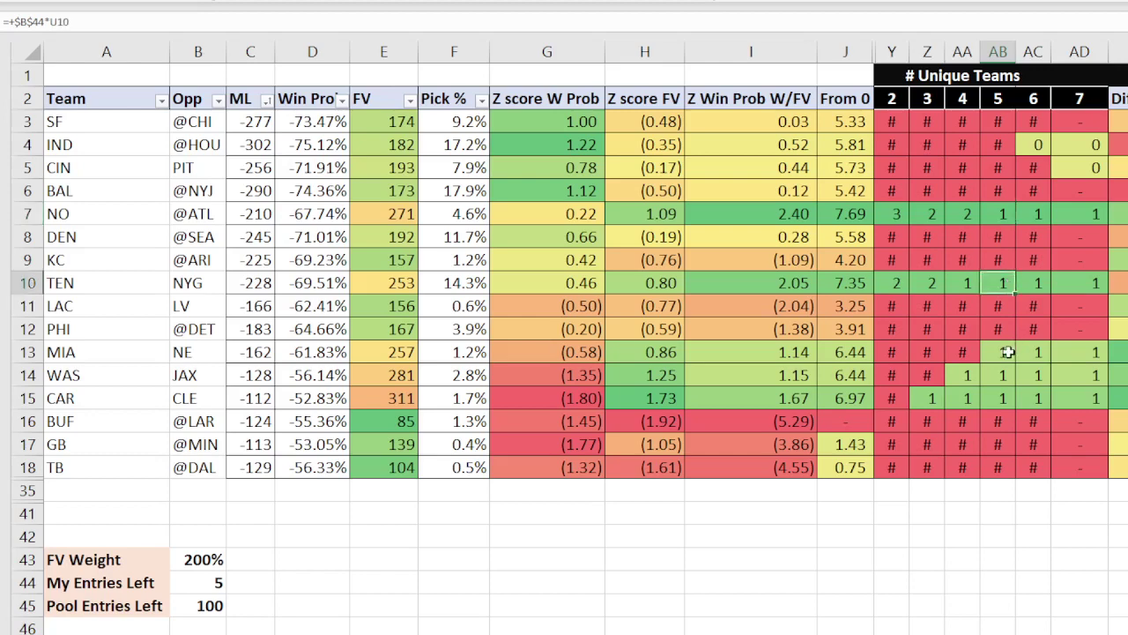
pyautogui.click(1007, 353)
pyautogui.click(1007, 374)
pyautogui.click(1005, 395)
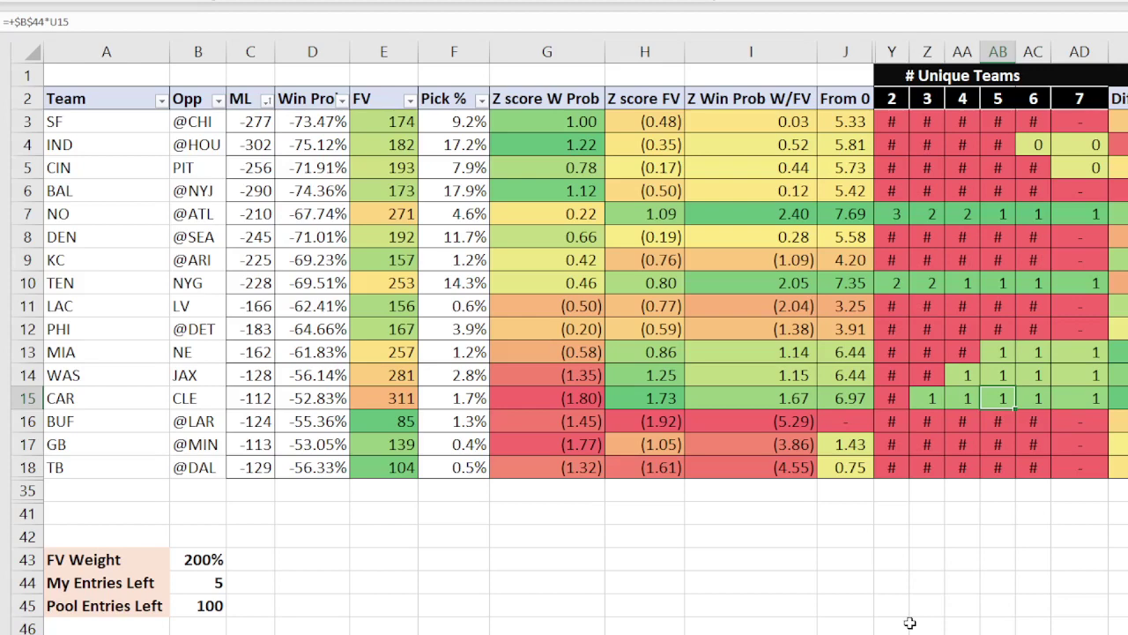
# Step: Enter 1 as the Actual entries for CAR, WAS, MIA, TEN and NO
pyautogui.hscroll(5, 585, 338)
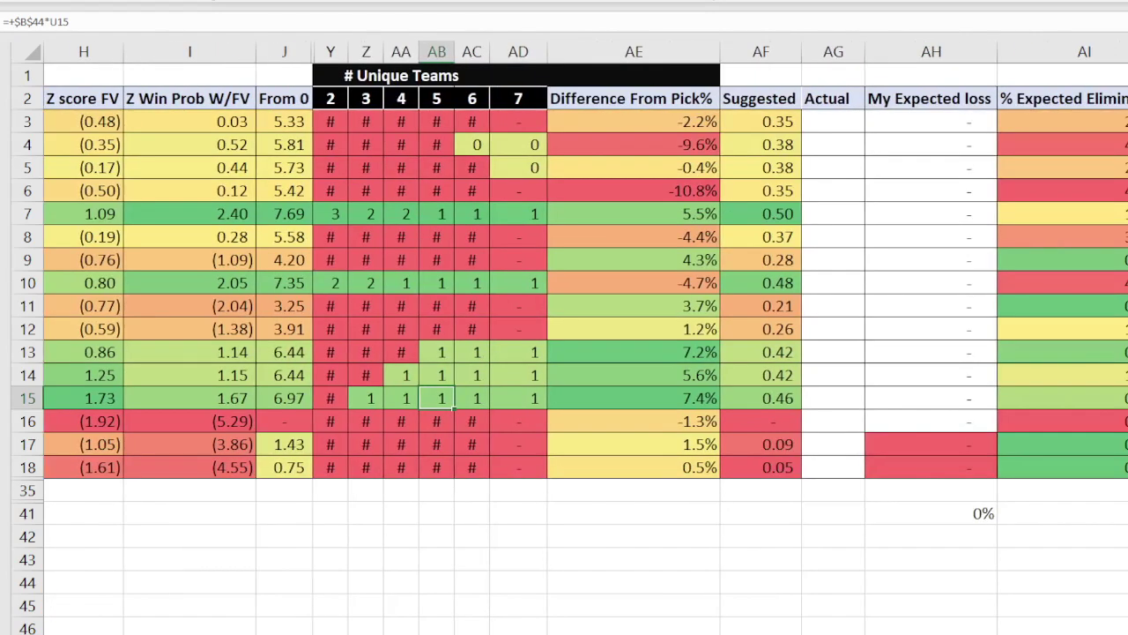
pyautogui.click(835, 402)
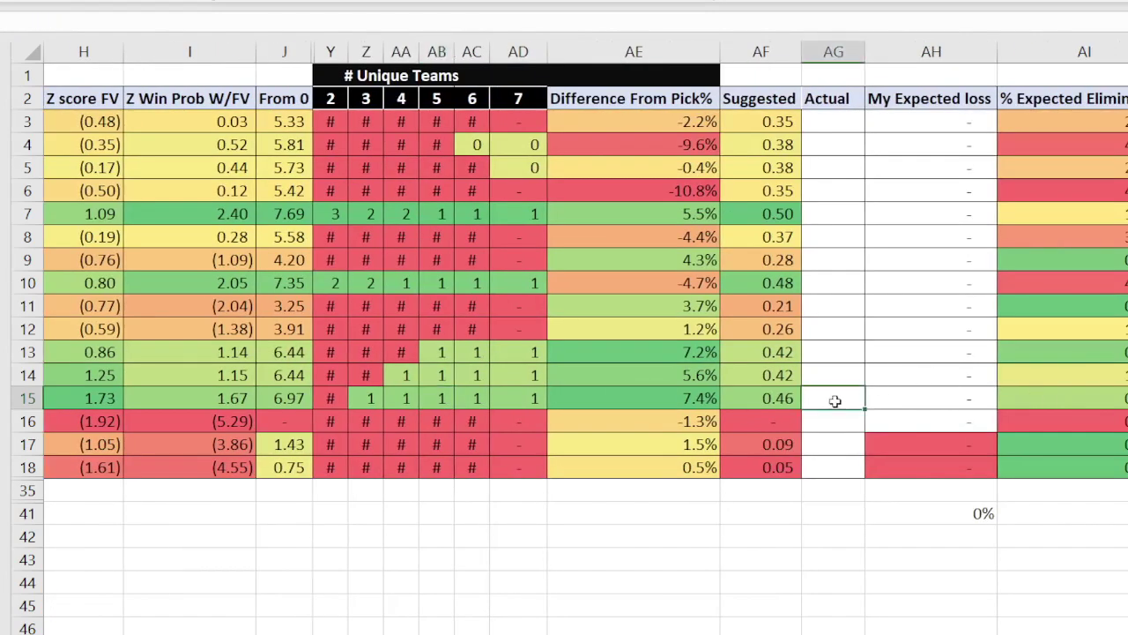
pyautogui.write('1')
pyautogui.press('Up')
pyautogui.write('1')
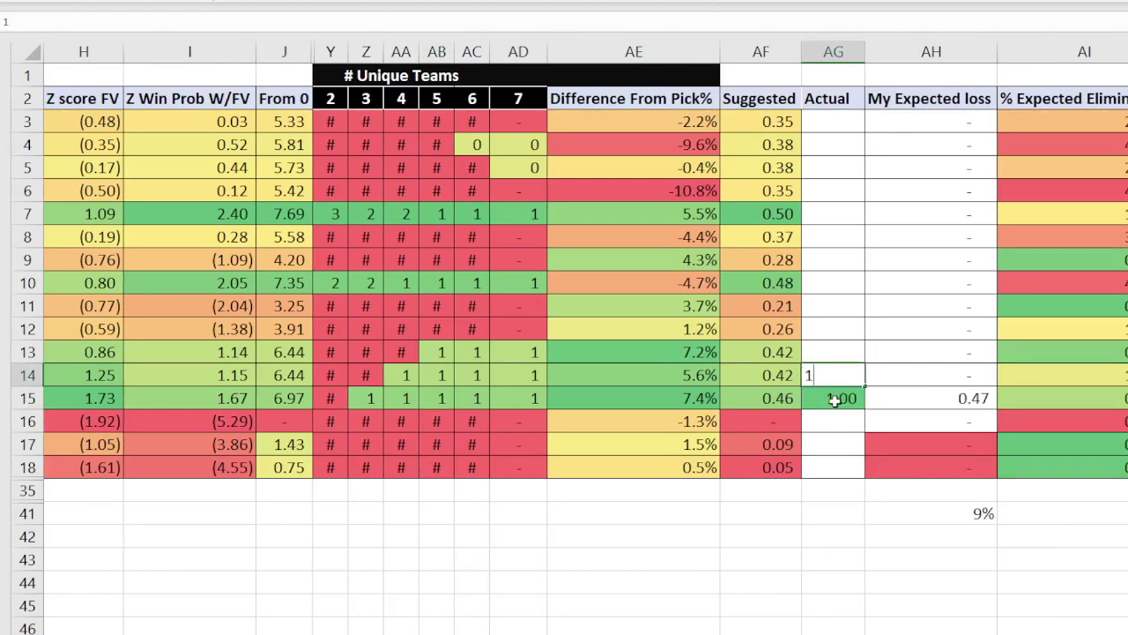
pyautogui.press('Up')
pyautogui.write('1')
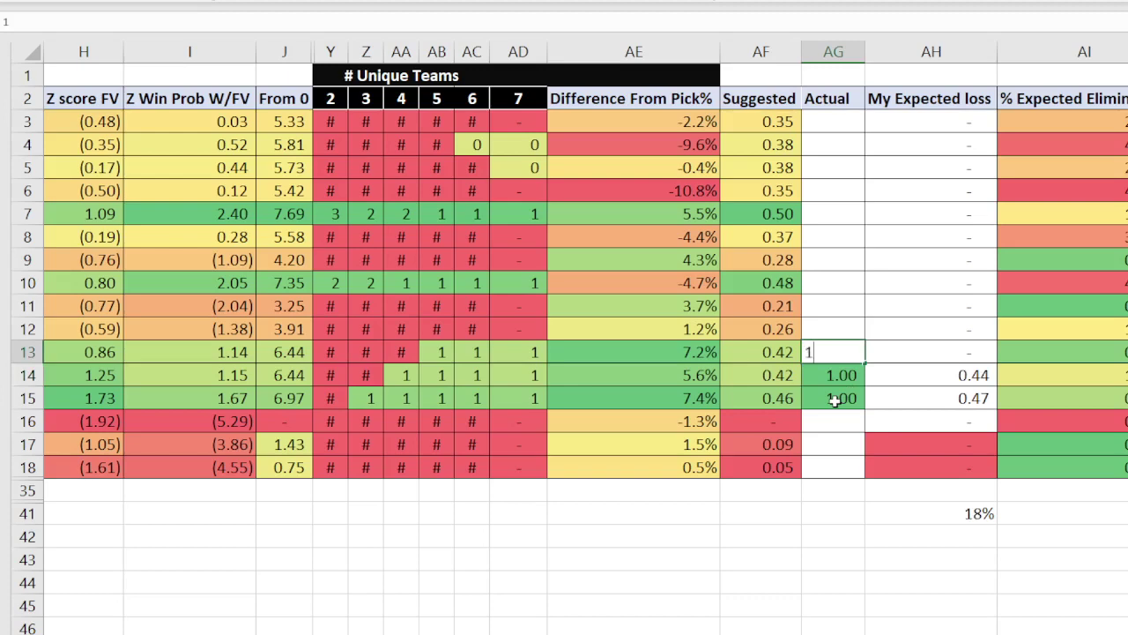
pyautogui.press('Up')
pyautogui.press('Up')
pyautogui.press('Up')
pyautogui.write('1')
pyautogui.hotkey('ctrl', 'Return')
pyautogui.press('Up')
pyautogui.press('Up')
pyautogui.press('Up')
pyautogui.write('1')
pyautogui.press('Down')
pyautogui.press('Down')
pyautogui.press('Down')
pyautogui.press('Down')
pyautogui.press('Down')
pyautogui.press('Down')
pyautogui.press('Down')
pyautogui.press('Down')
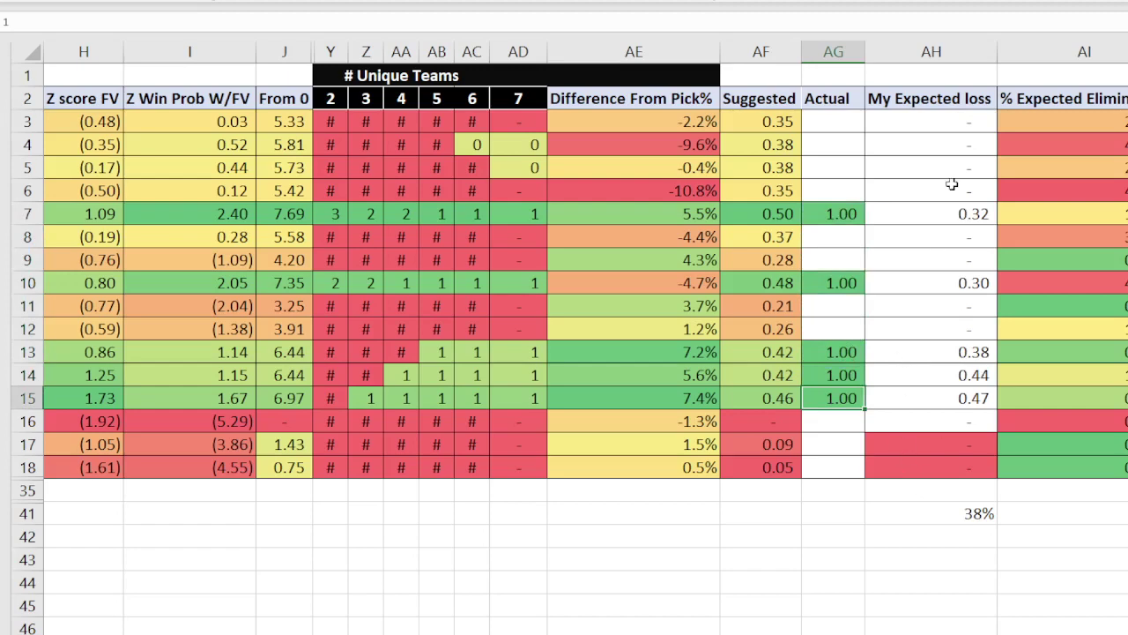
# Step: Review My Expected loss from NO through CAR and return to the team names and FV Weight
pyautogui.moveTo(956, 213); pyautogui.dragTo(957, 397)
pyautogui.click(731, 564)
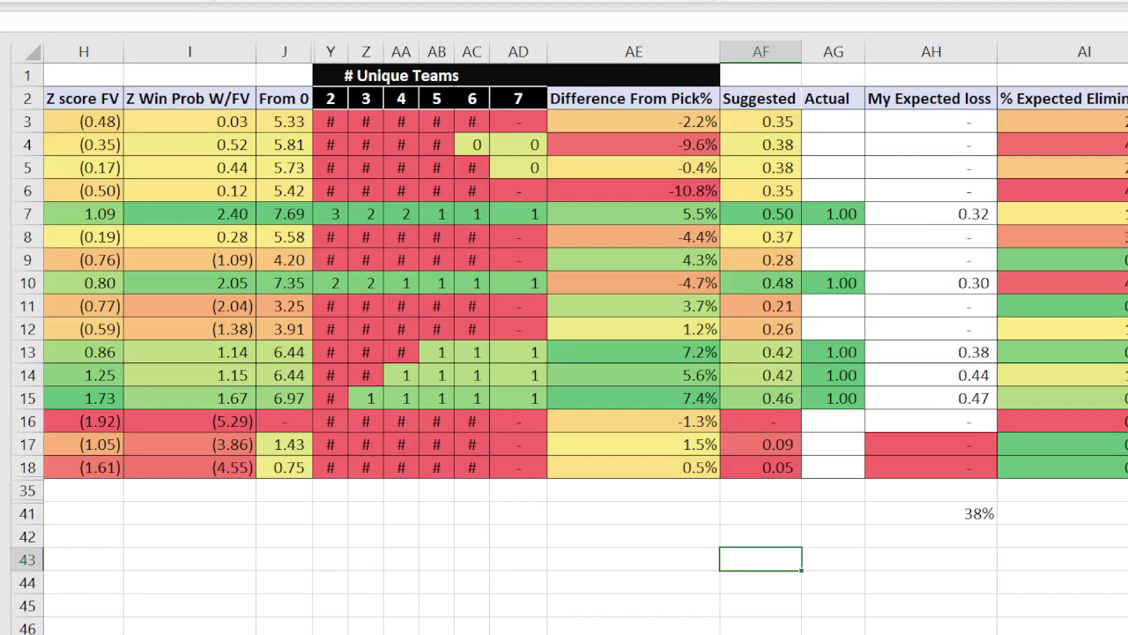
pyautogui.hscroll(-3, 564, 335)
pyautogui.hscroll(1, 564, 335)
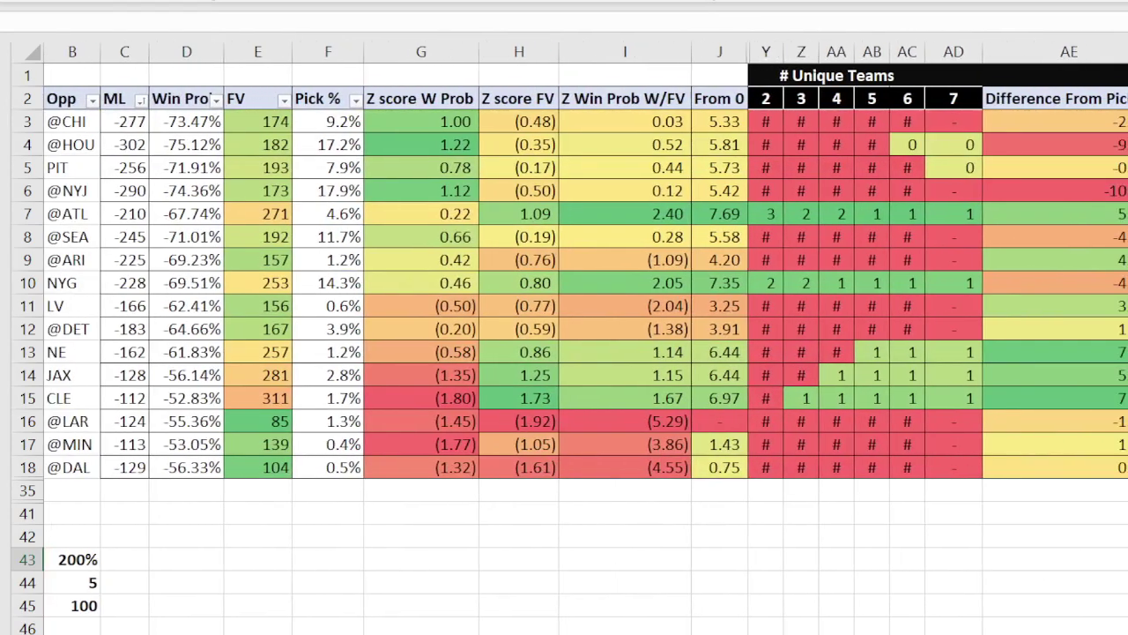
pyautogui.hscroll(-3, 565, 335)
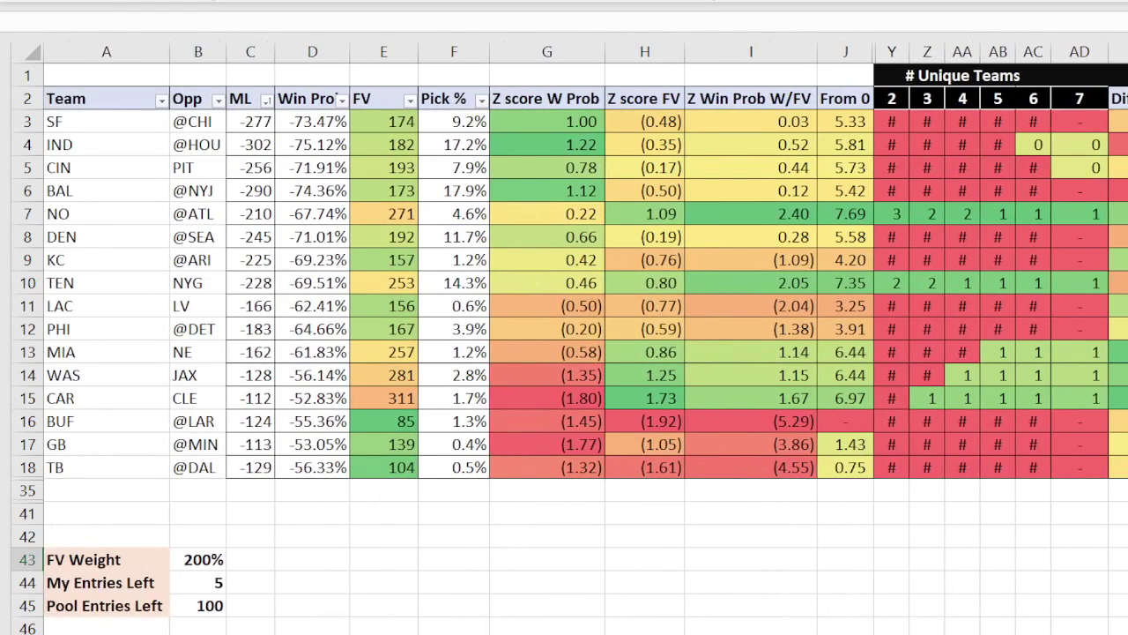
pyautogui.click(699, 498)
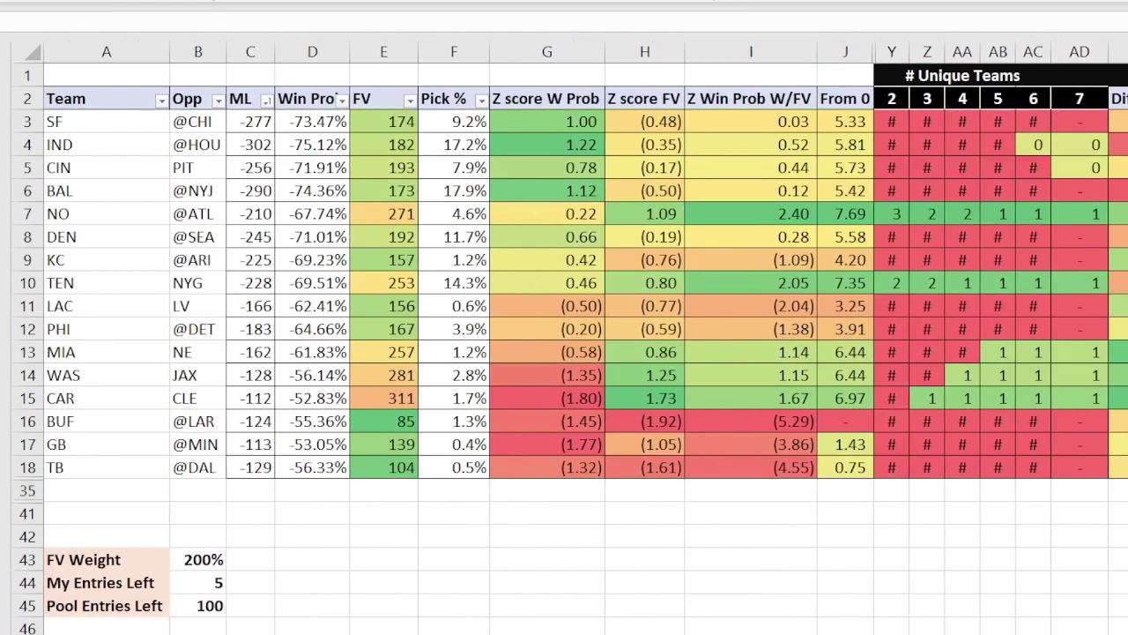